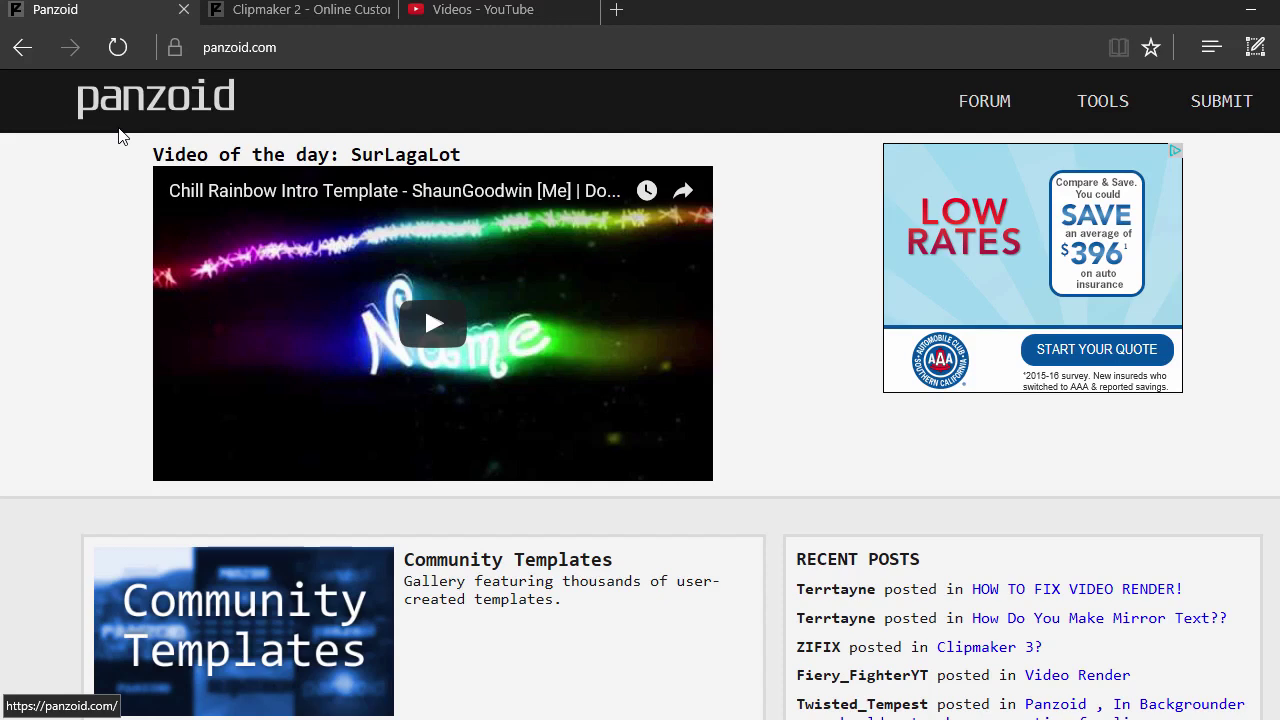
- Browse Community Templates and open the 'BLENDER POWER BLENDER TEMPLATE remAKe iN PZ' template
{"action": "left_click", "coordinate": [287, 584]}
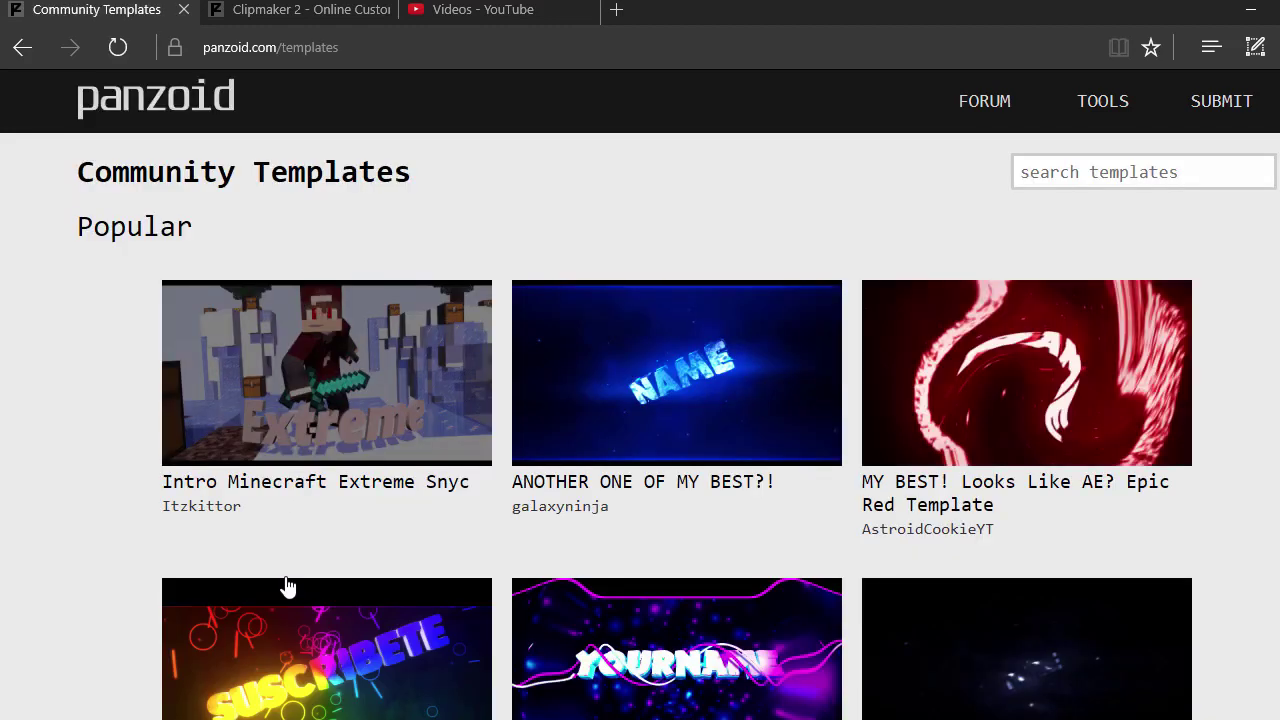
{"action": "scroll", "coordinate": [130, 393], "scroll_direction": "down", "scroll_amount": 7}
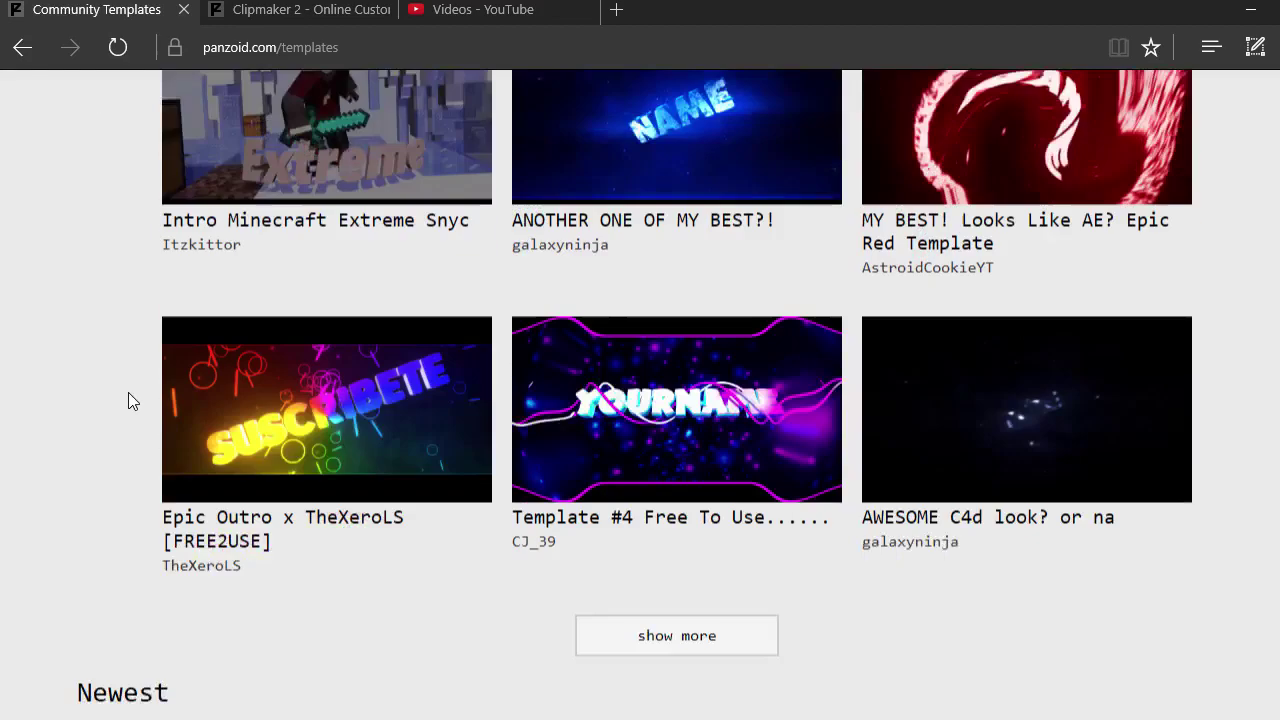
{"action": "scroll", "coordinate": [133, 395], "scroll_direction": "down", "scroll_amount": 3}
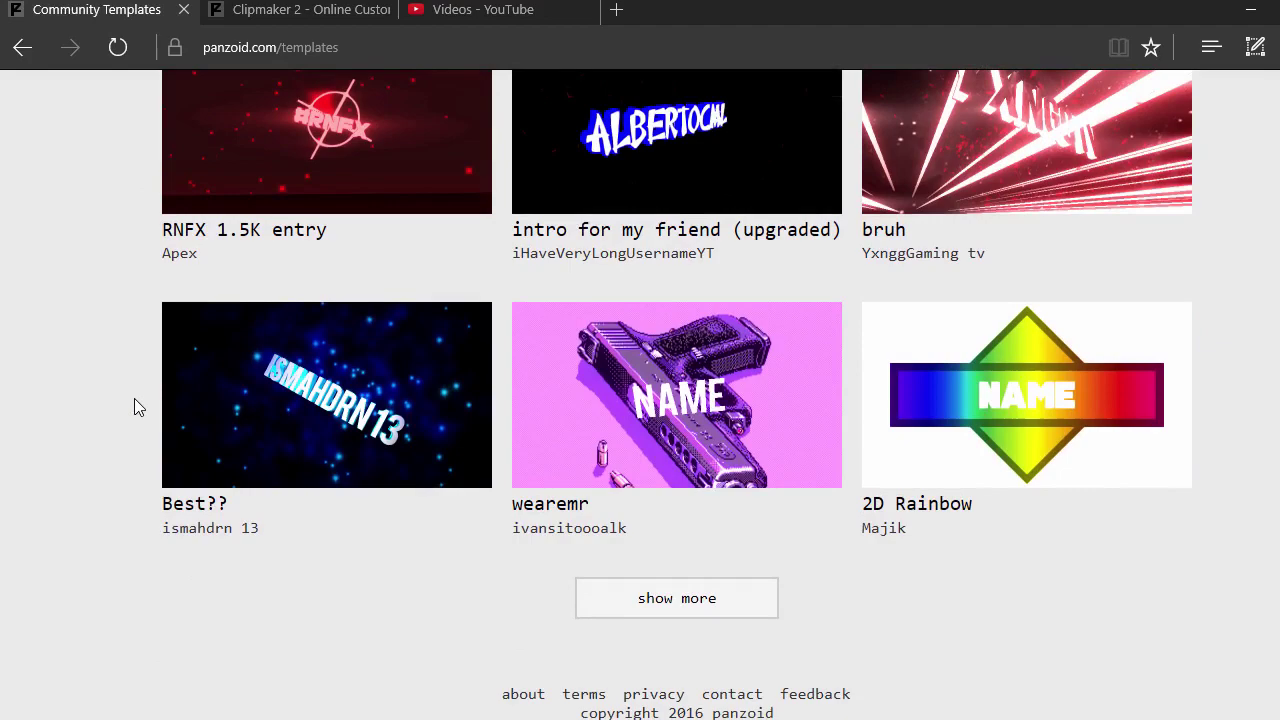
{"action": "scroll", "coordinate": [134, 400], "scroll_direction": "up", "scroll_amount": 10}
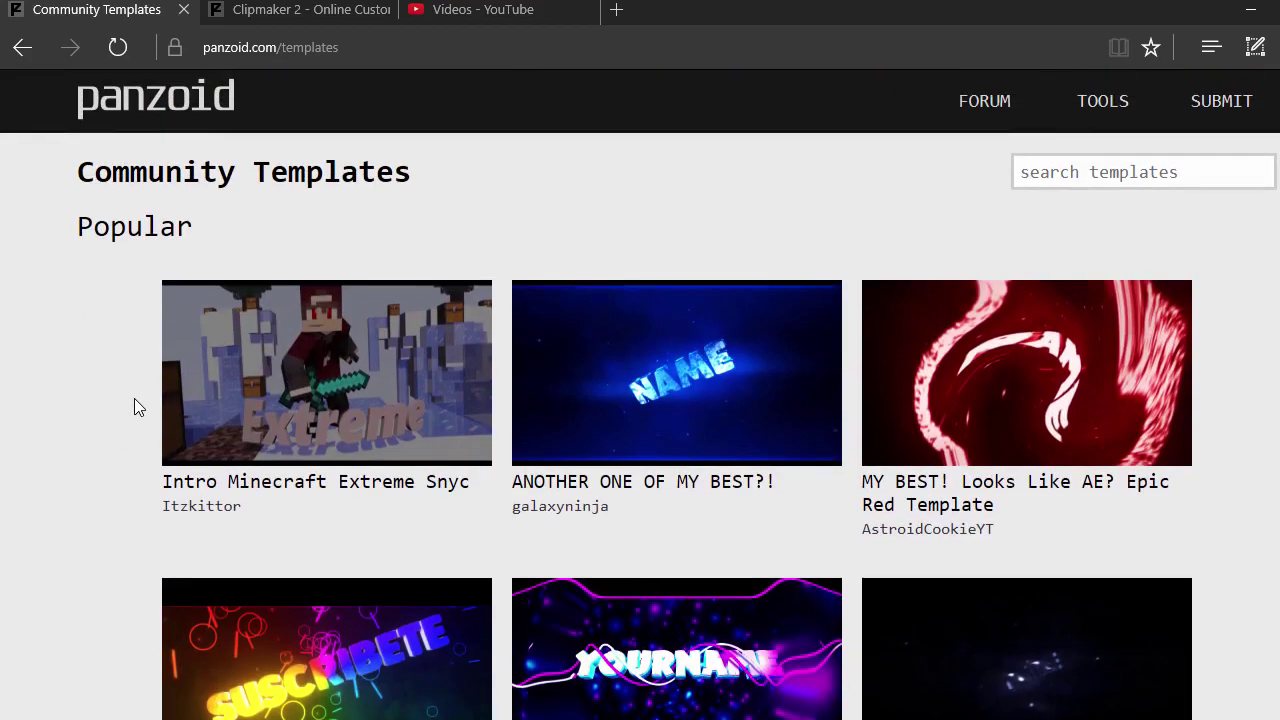
{"action": "scroll", "coordinate": [134, 400], "scroll_direction": "down", "scroll_amount": 2}
{"action": "scroll", "coordinate": [305, 447], "scroll_direction": "down", "scroll_amount": 2}
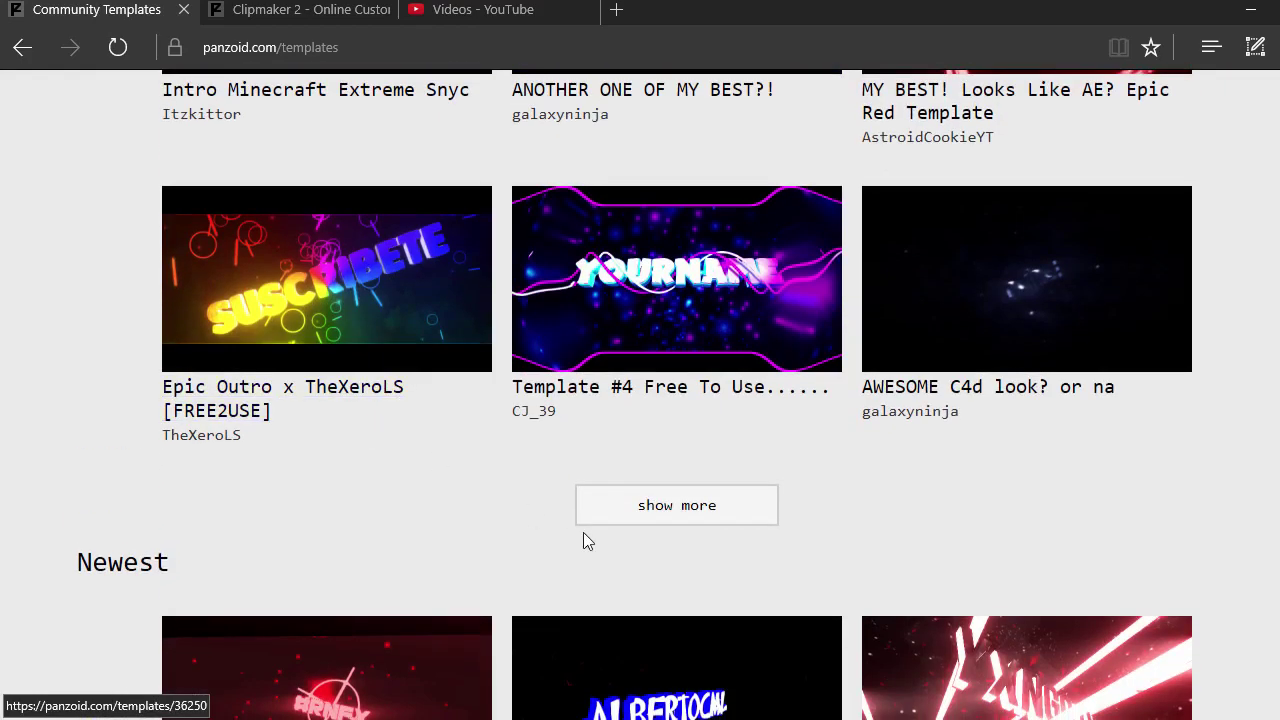
{"action": "left_click", "coordinate": [670, 520]}
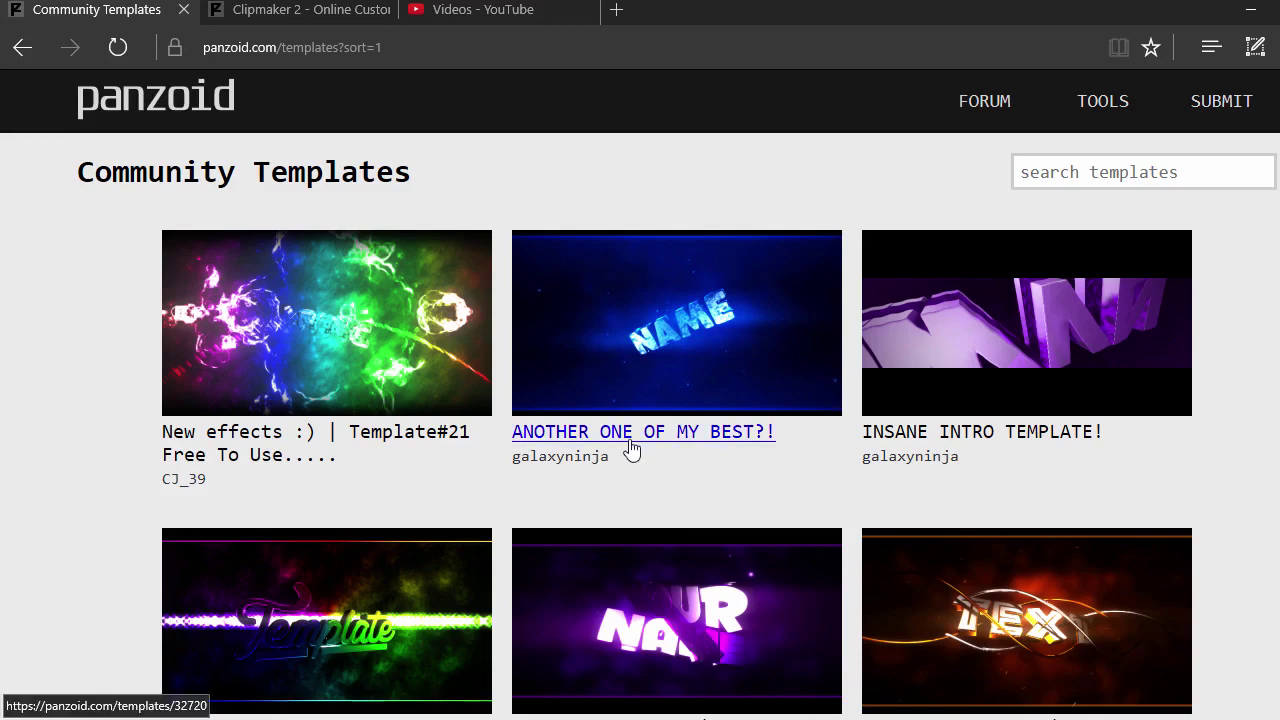
{"action": "scroll", "coordinate": [630, 447], "scroll_direction": "down", "scroll_amount": 2}
{"action": "scroll", "coordinate": [630, 447], "scroll_direction": "down", "scroll_amount": 5}
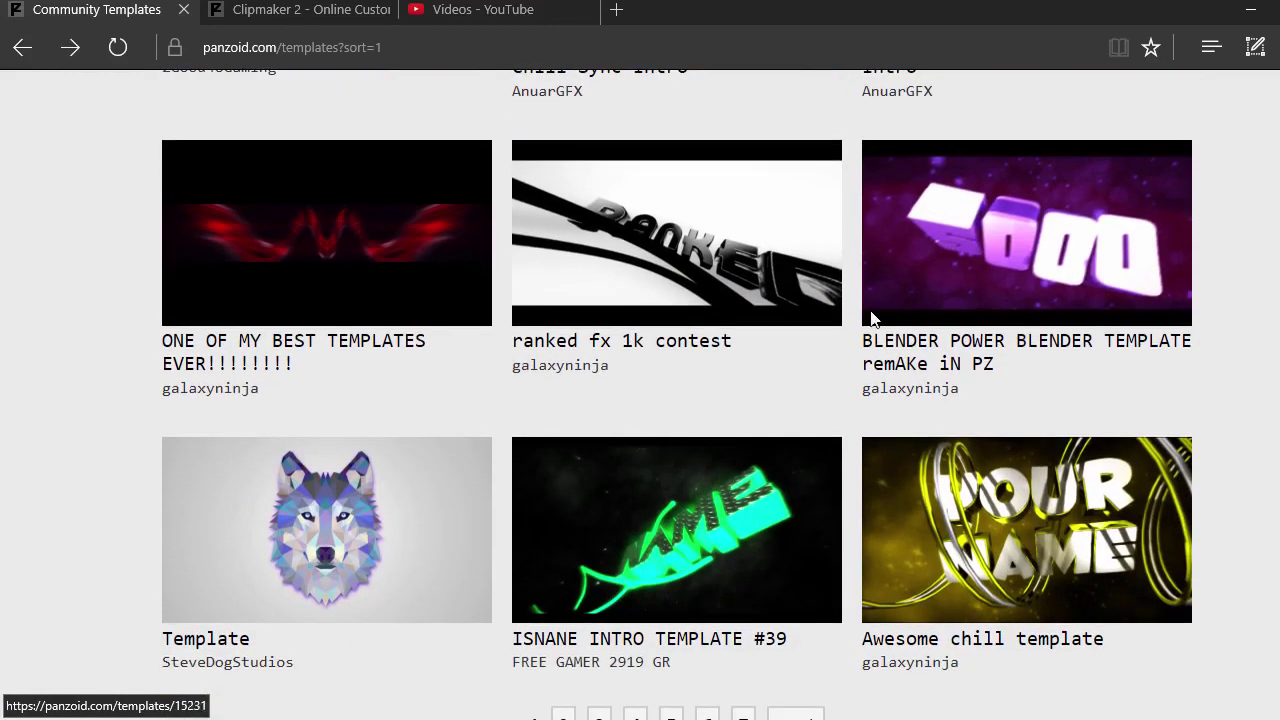
{"action": "left_click", "coordinate": [949, 350]}
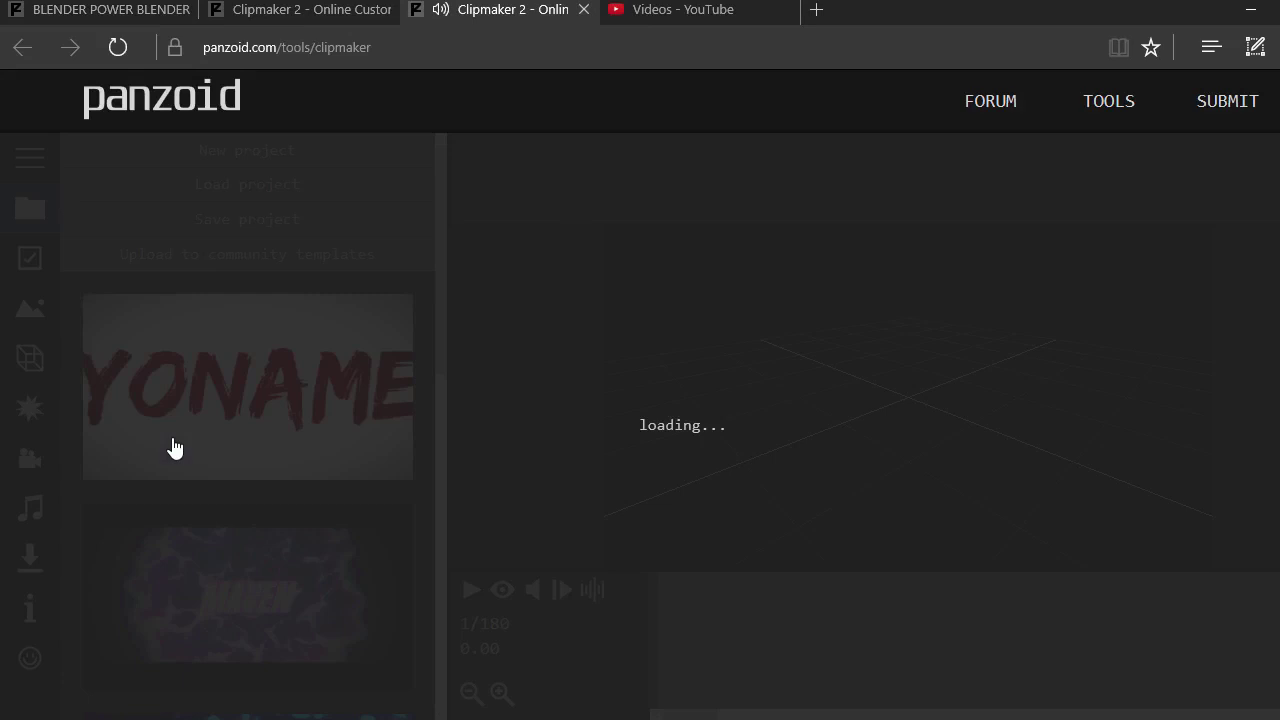
- Bring the loaded editor tab forward, close the duplicate tab, and toggle the render preview off and on
{"action": "left_click", "coordinate": [322, 8]}
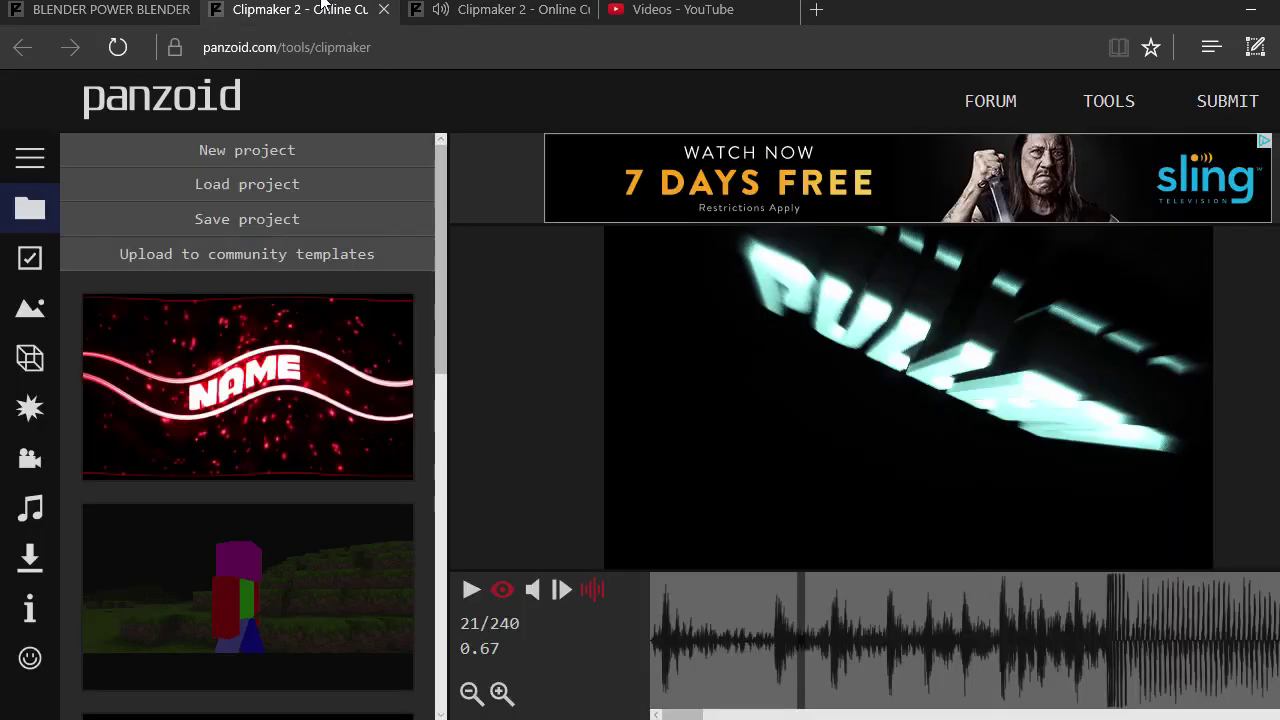
{"action": "left_click", "coordinate": [584, 12]}
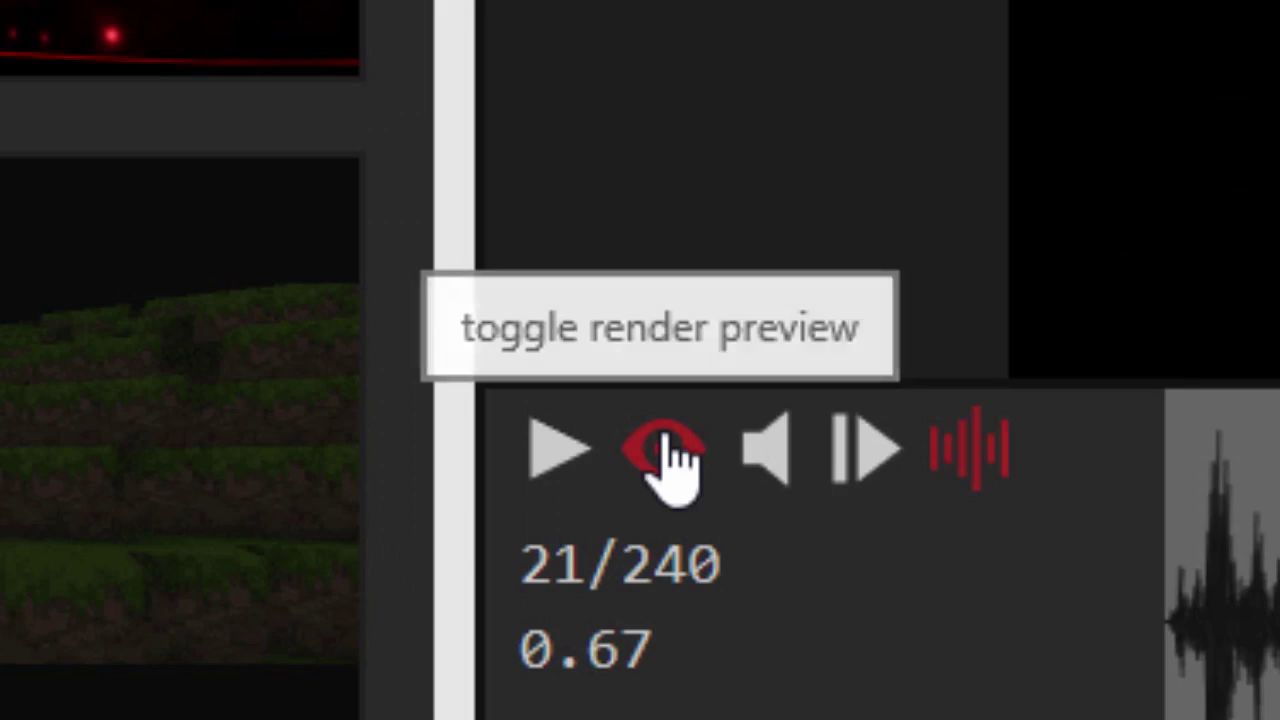
{"action": "left_click", "coordinate": [666, 452]}
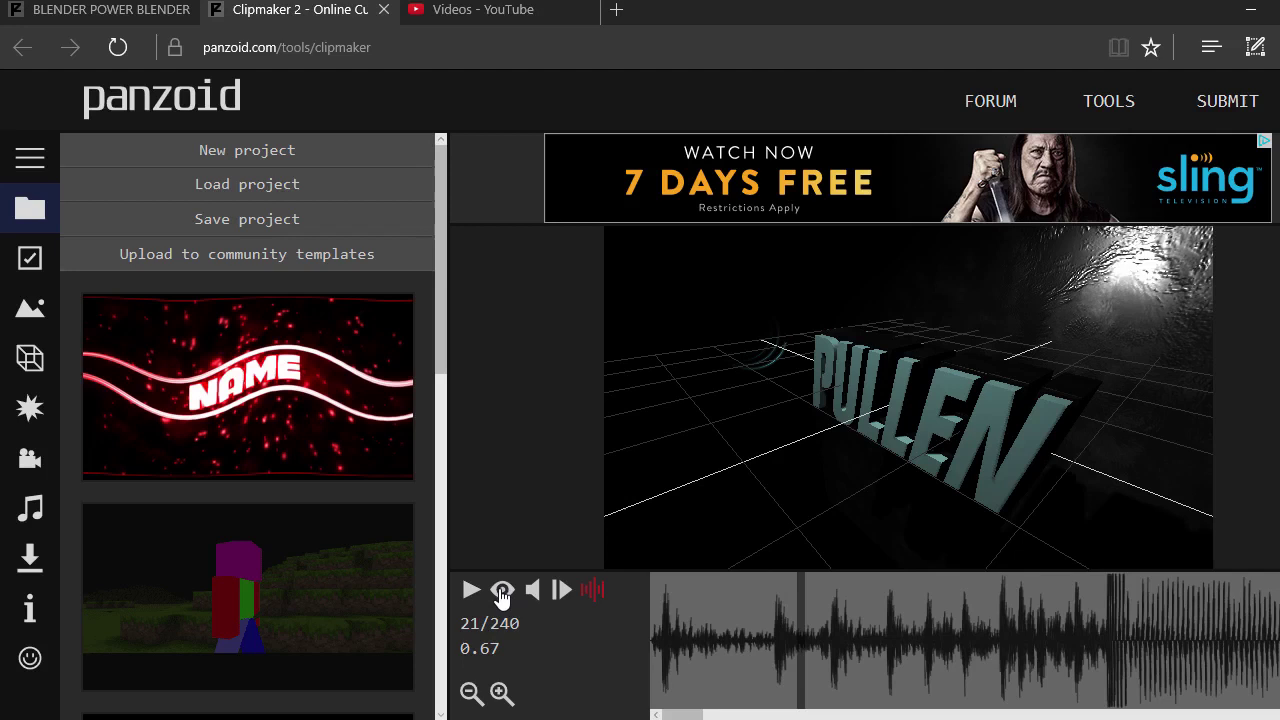
{"action": "left_click", "coordinate": [502, 594]}
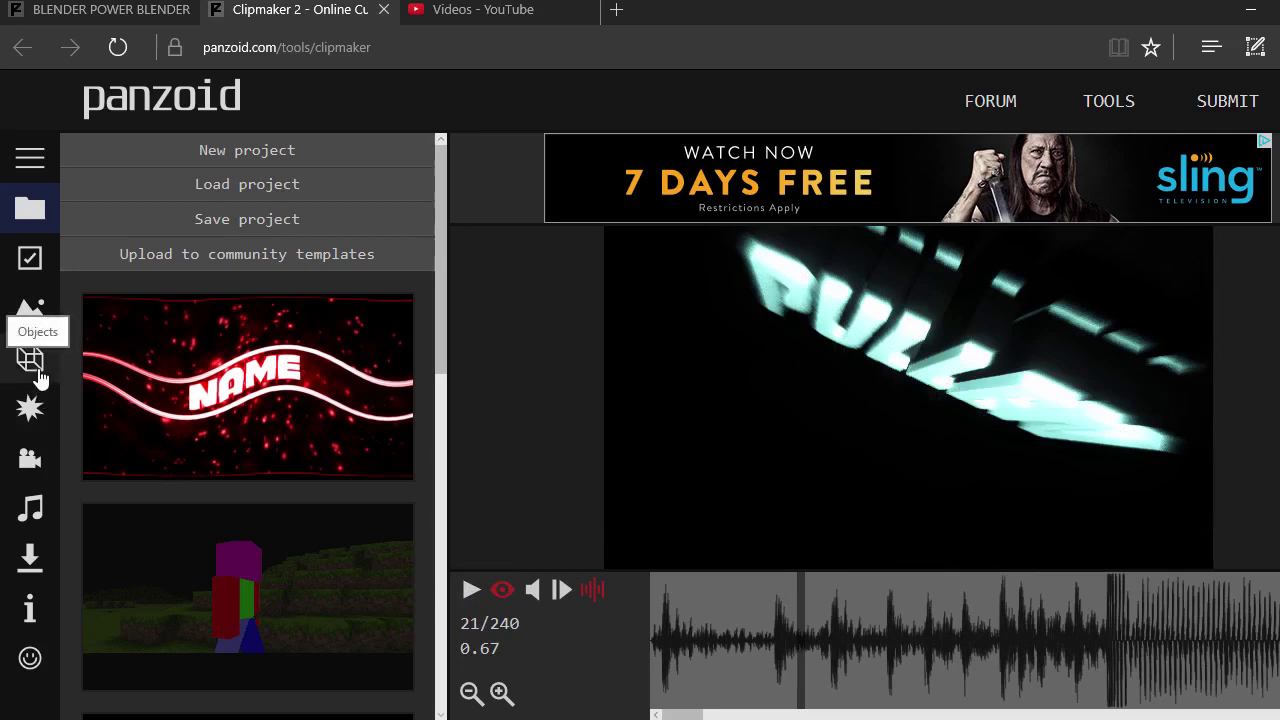
- Show the scene's object list and change the 3D text to ANDRES
{"action": "left_click", "coordinate": [34, 360]}
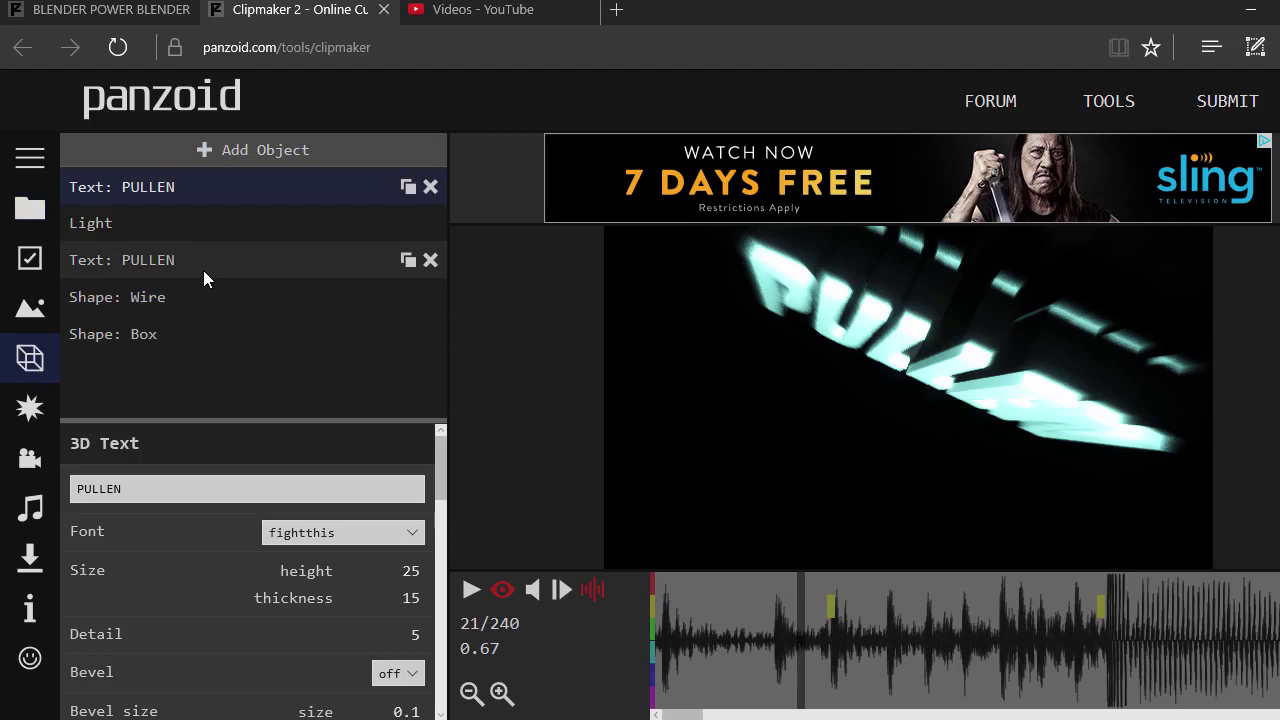
{"action": "left_click", "coordinate": [165, 487]}
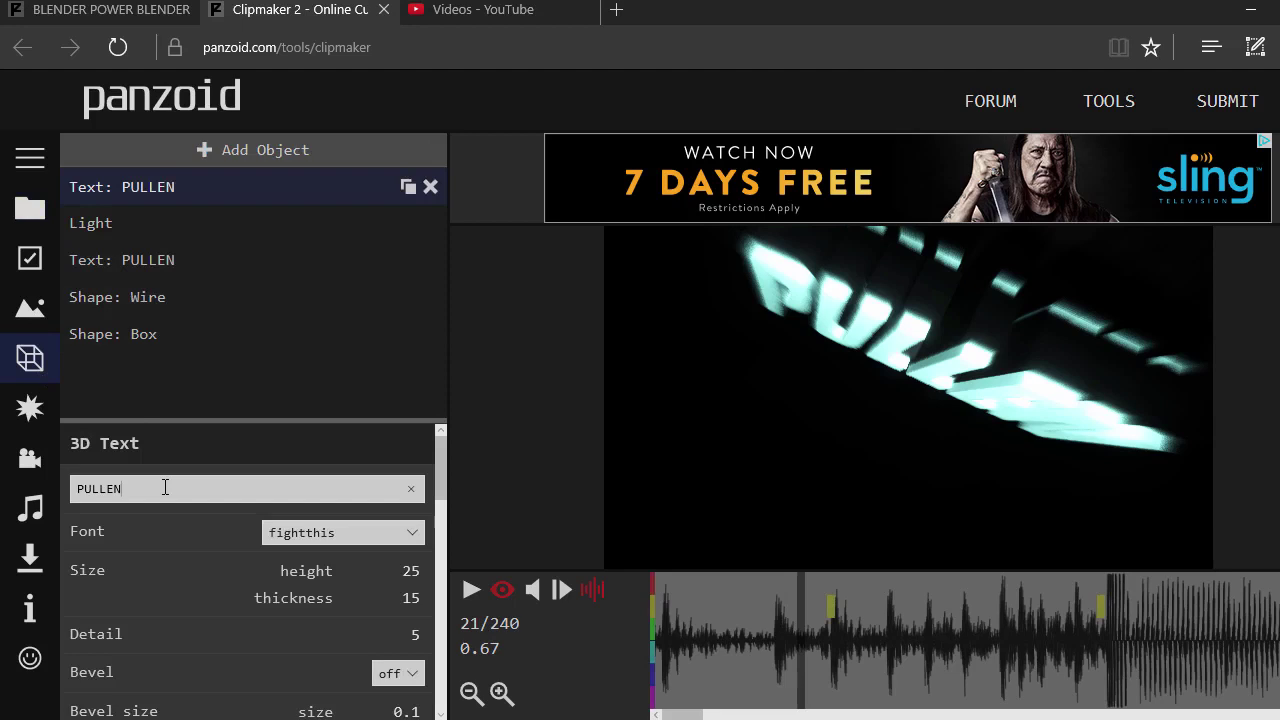
{"action": "key", "text": "BackSpace"}
{"action": "key", "text": "BackSpace"}
{"action": "key", "text": "BackSpace"}
{"action": "key", "text": "BackSpace"}
{"action": "key", "text": "BackSpace"}
{"action": "key", "text": "BackSpace"}
{"action": "type", "text": "ANDRES"}
{"action": "key", "text": "Return"}
- Try ERICK and CHUY as the 3D text, then set it back to PULLEN
{"action": "double_click", "coordinate": [165, 488]}
{"action": "type", "text": "ERICK"}
{"action": "key", "text": "Return"}
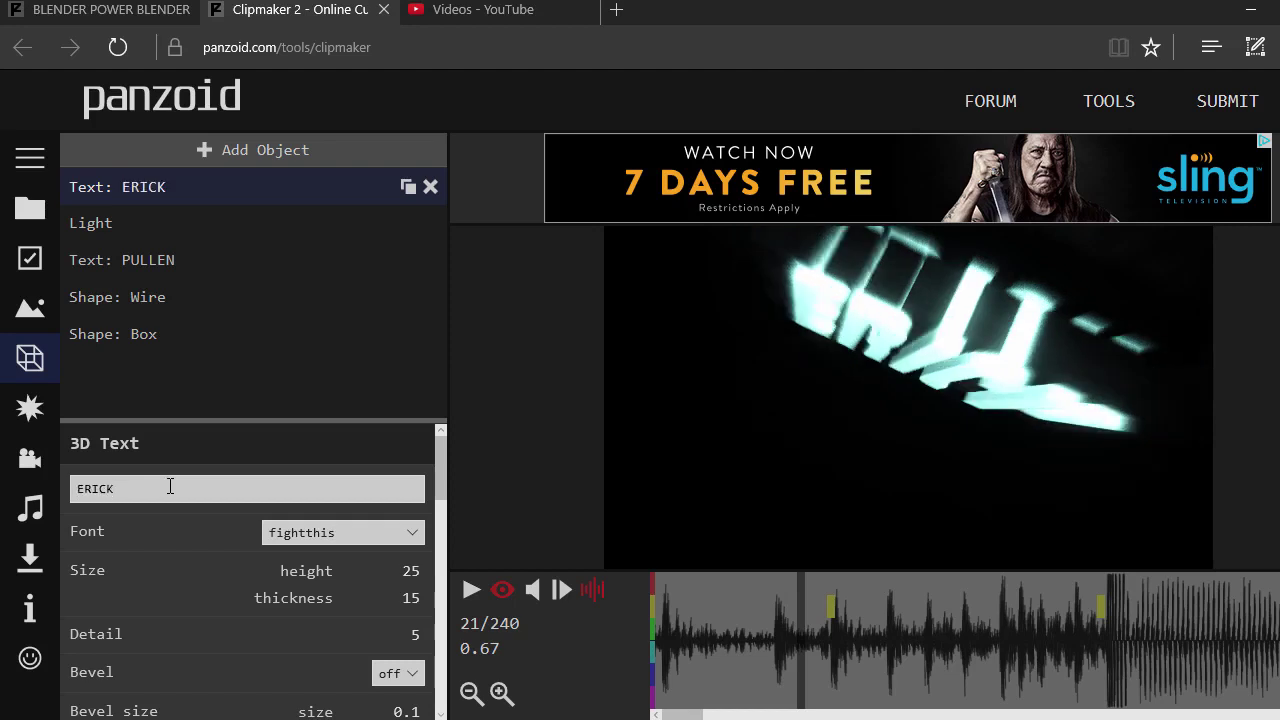
{"action": "double_click", "coordinate": [165, 488]}
{"action": "type", "text": "CHUY"}
{"action": "key", "text": "Return"}
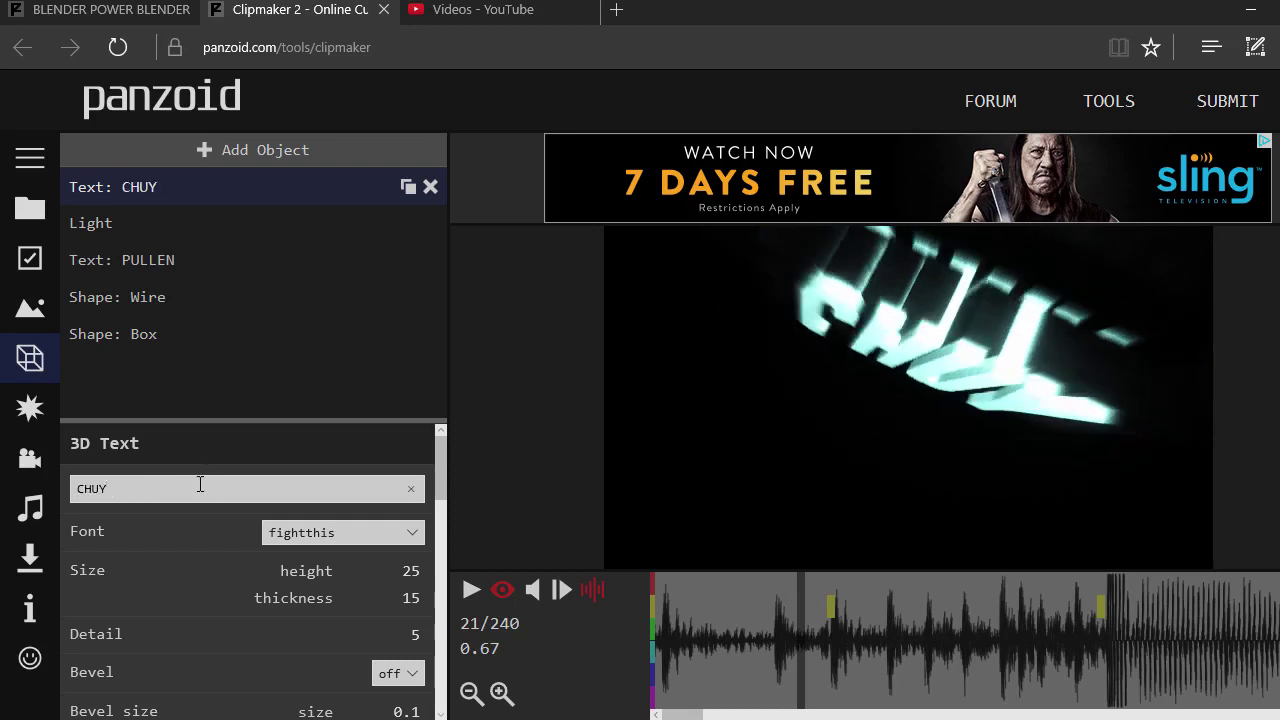
{"action": "key", "text": "BackSpace"}
{"action": "key", "text": "BackSpace"}
{"action": "key", "text": "BackSpace"}
{"action": "key", "text": "BackSpace"}
{"action": "type", "text": "PULLEN"}
{"action": "key", "text": "Return"}
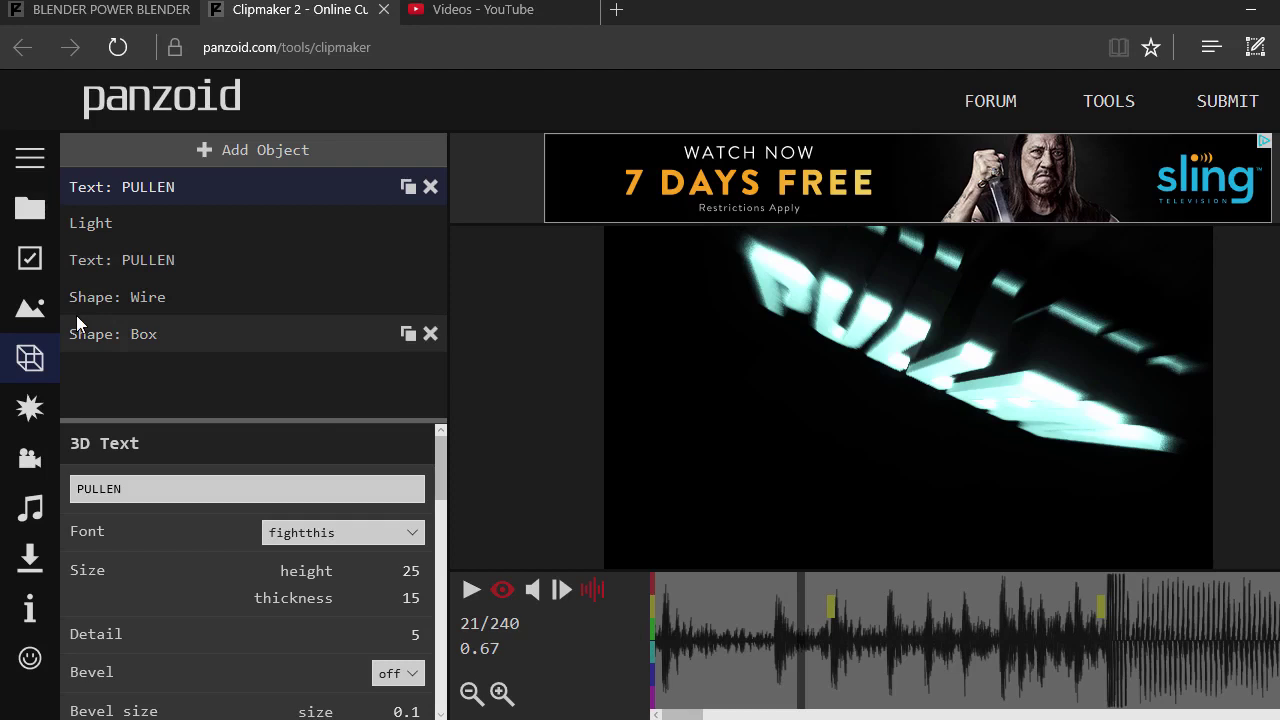
- Render the intro in 'good quality' mode as a .mkv (vp8/opus) video
{"action": "left_click", "coordinate": [31, 558]}
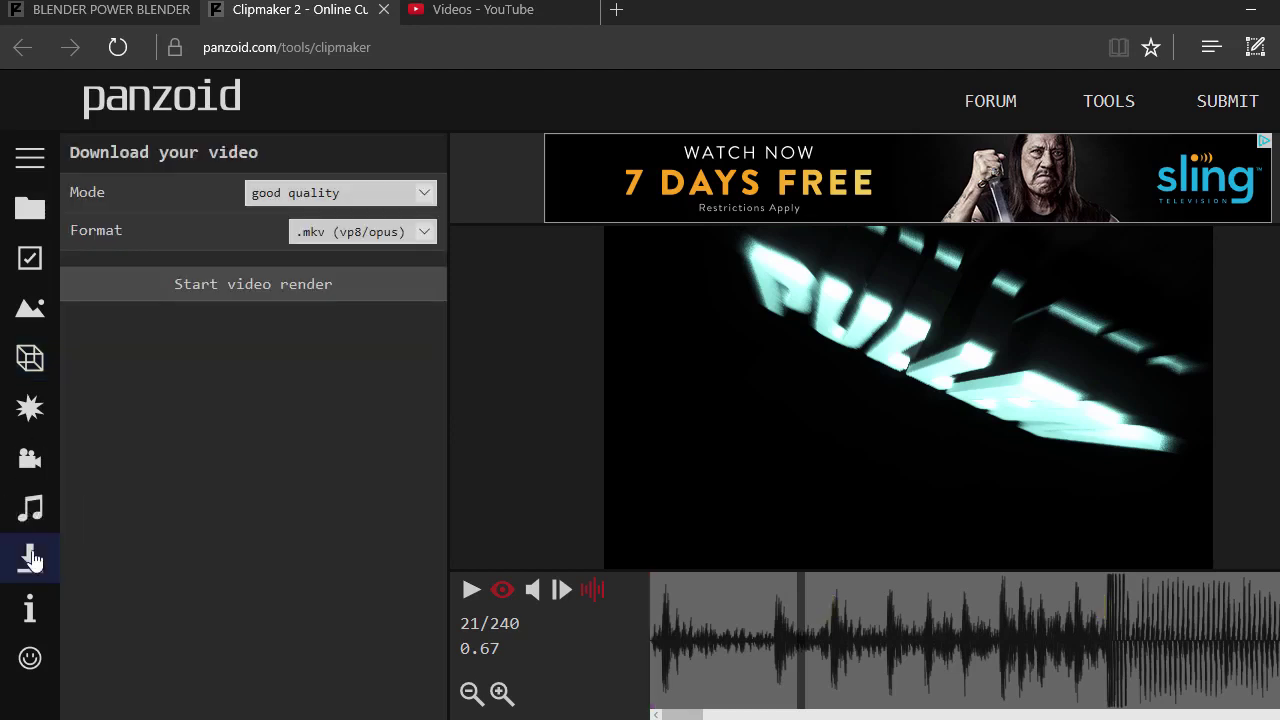
{"action": "left_click", "coordinate": [320, 196]}
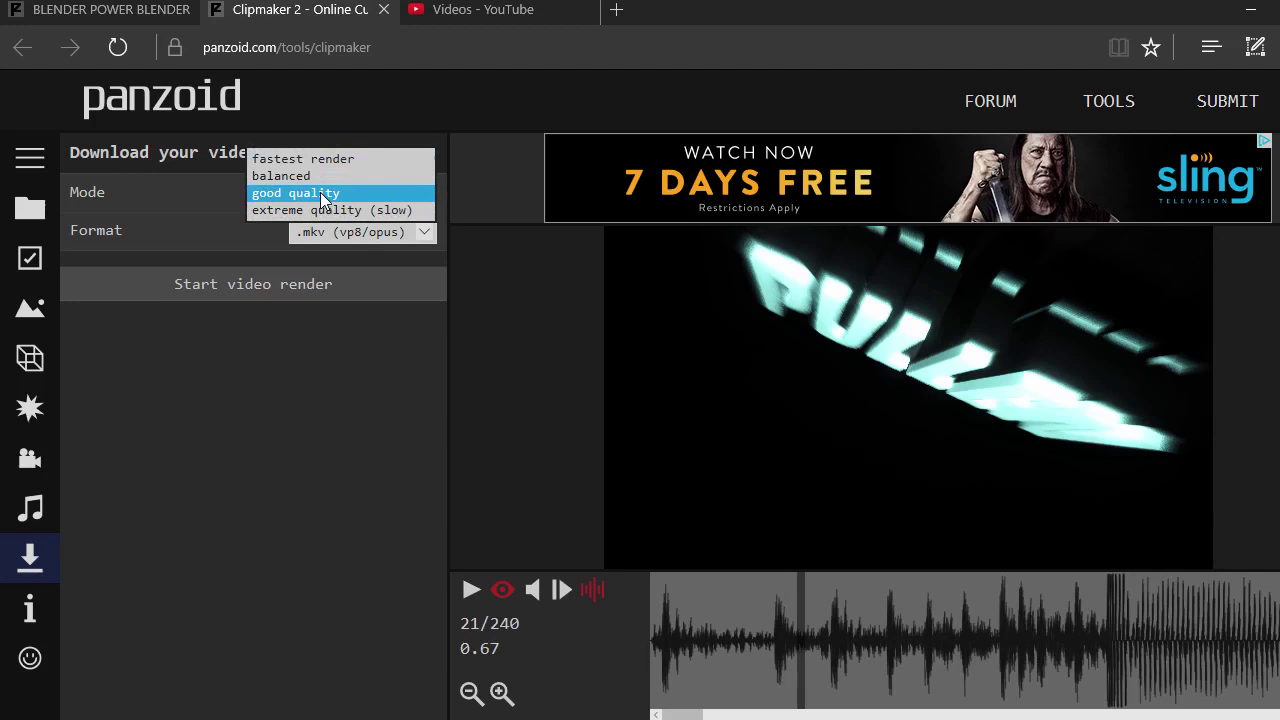
{"action": "left_click", "coordinate": [322, 195]}
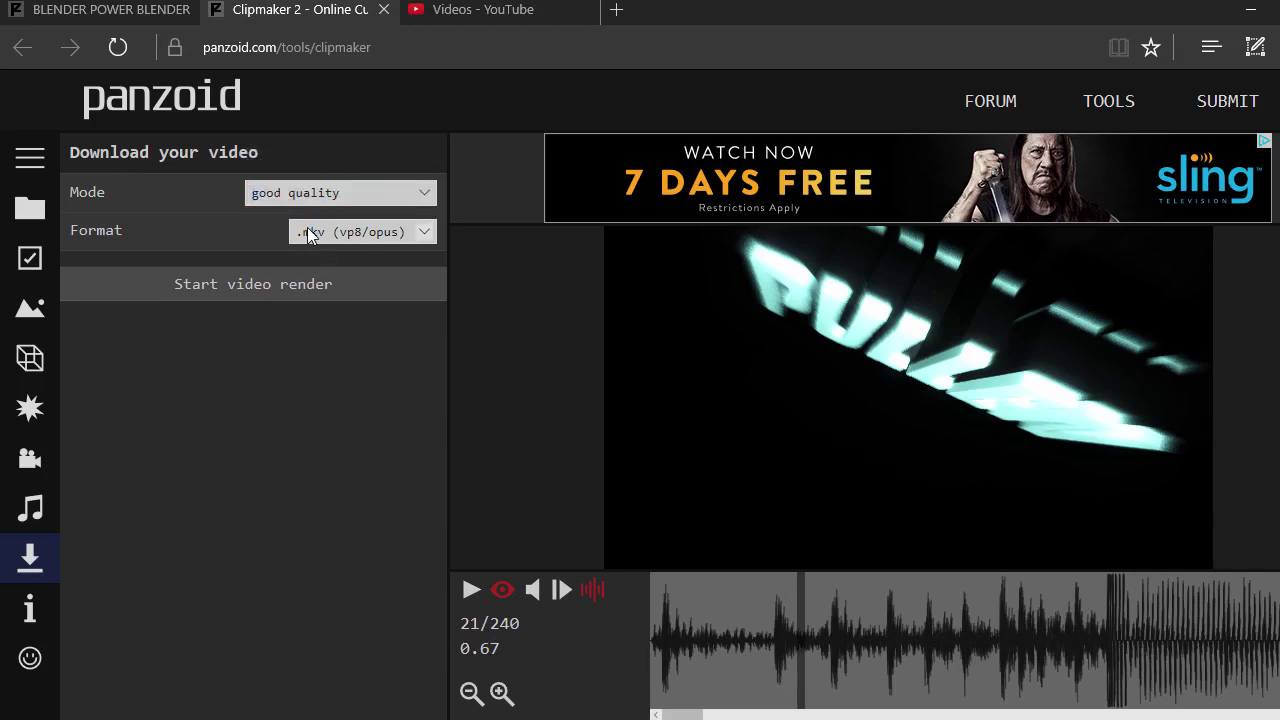
{"action": "left_click", "coordinate": [310, 234]}
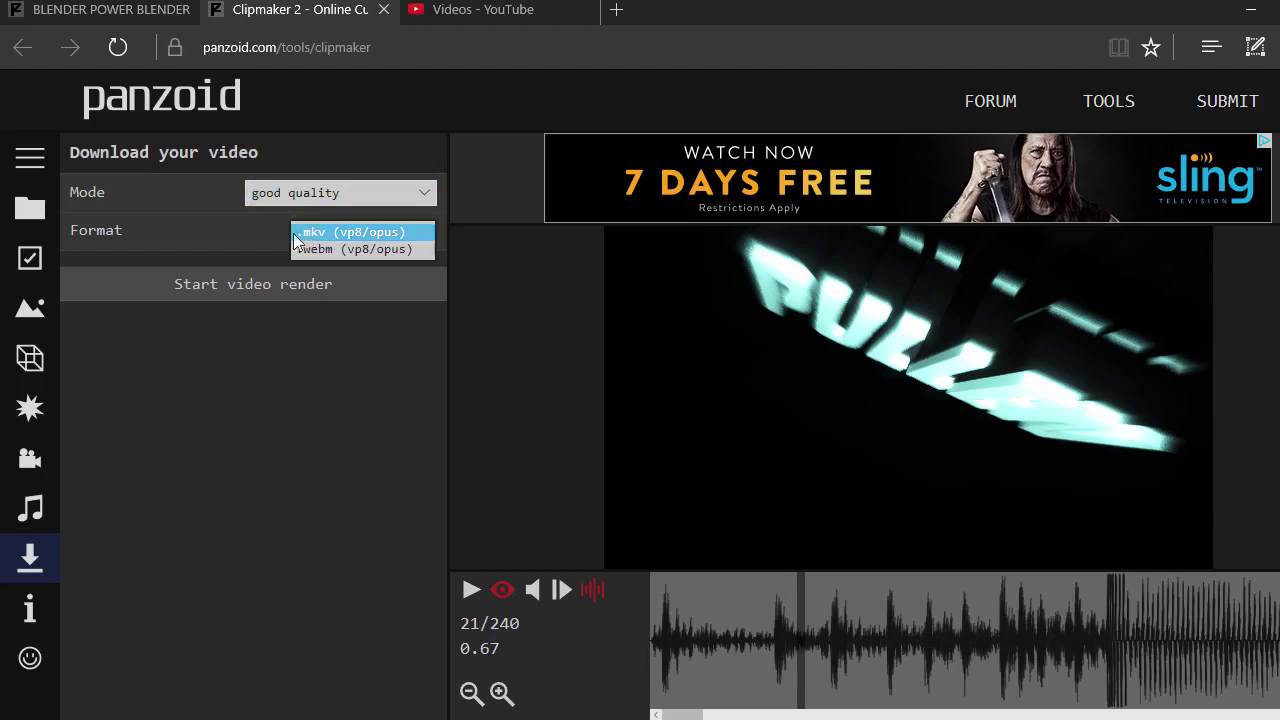
{"action": "left_click", "coordinate": [279, 372]}
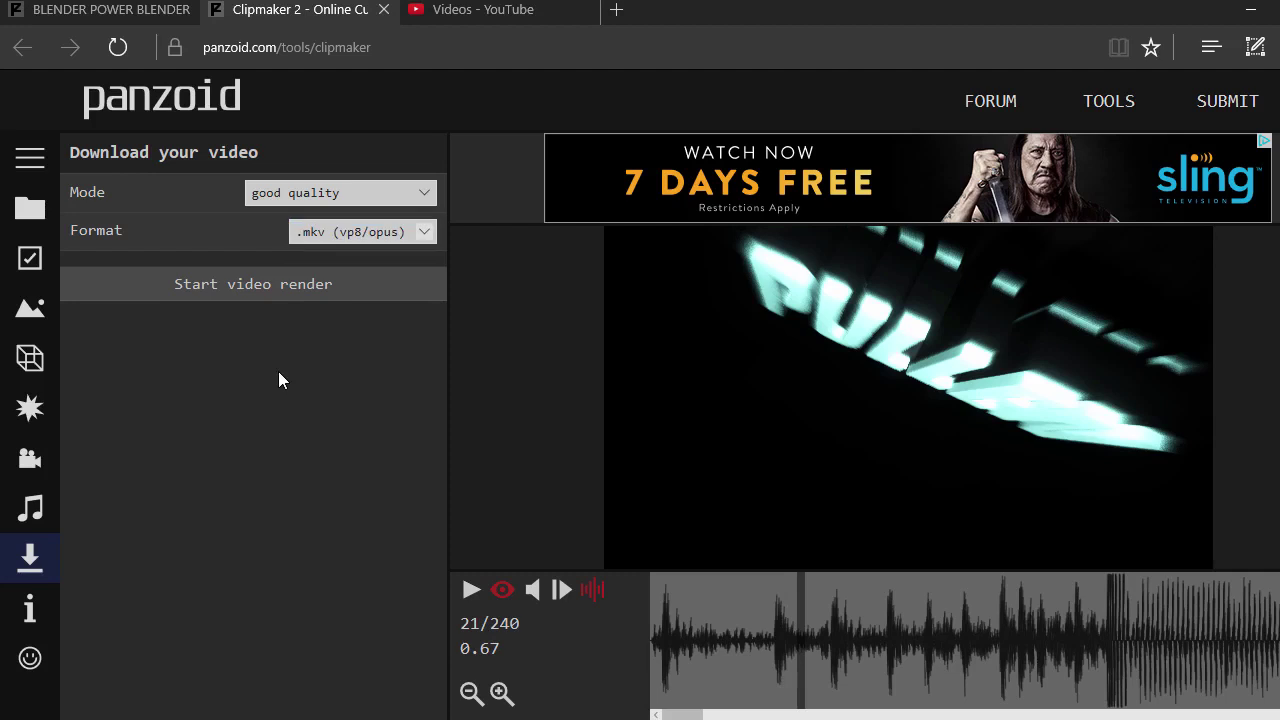
{"action": "left_click", "coordinate": [262, 290]}
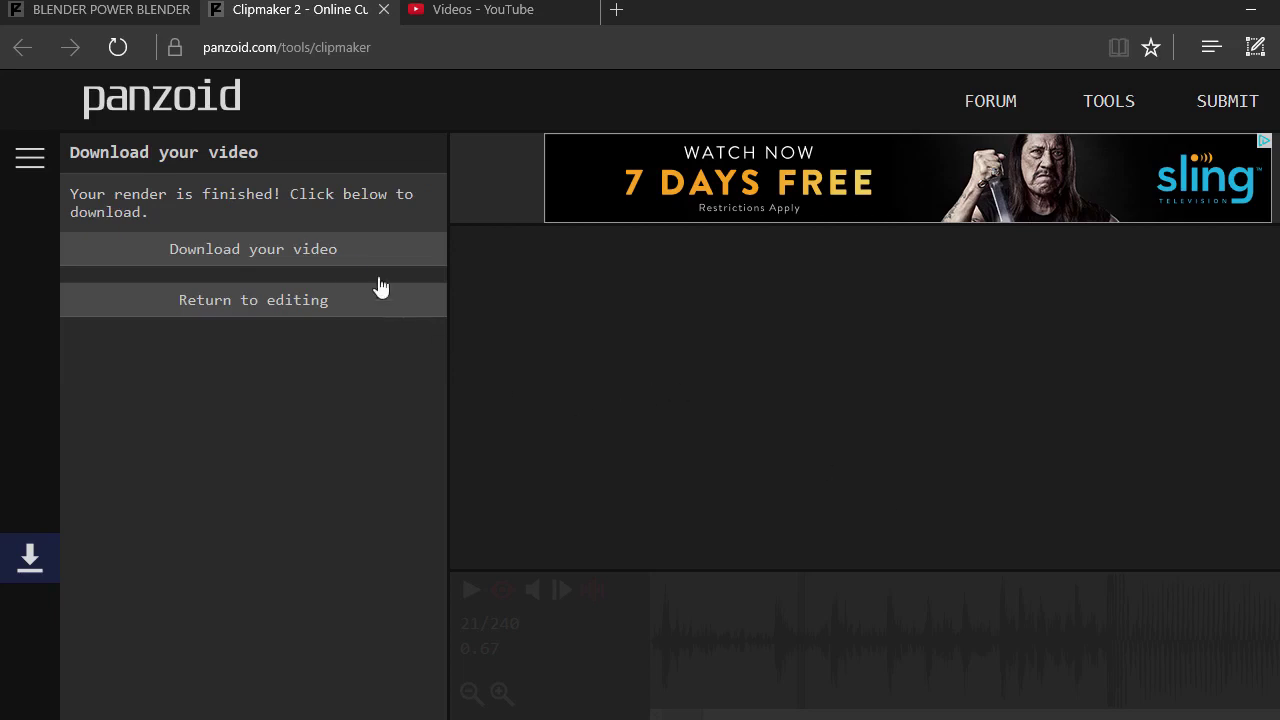
- Save the finished render to the Desktop as Pullen.mkv and switch to the YouTube tab
{"action": "left_click", "coordinate": [355, 258]}
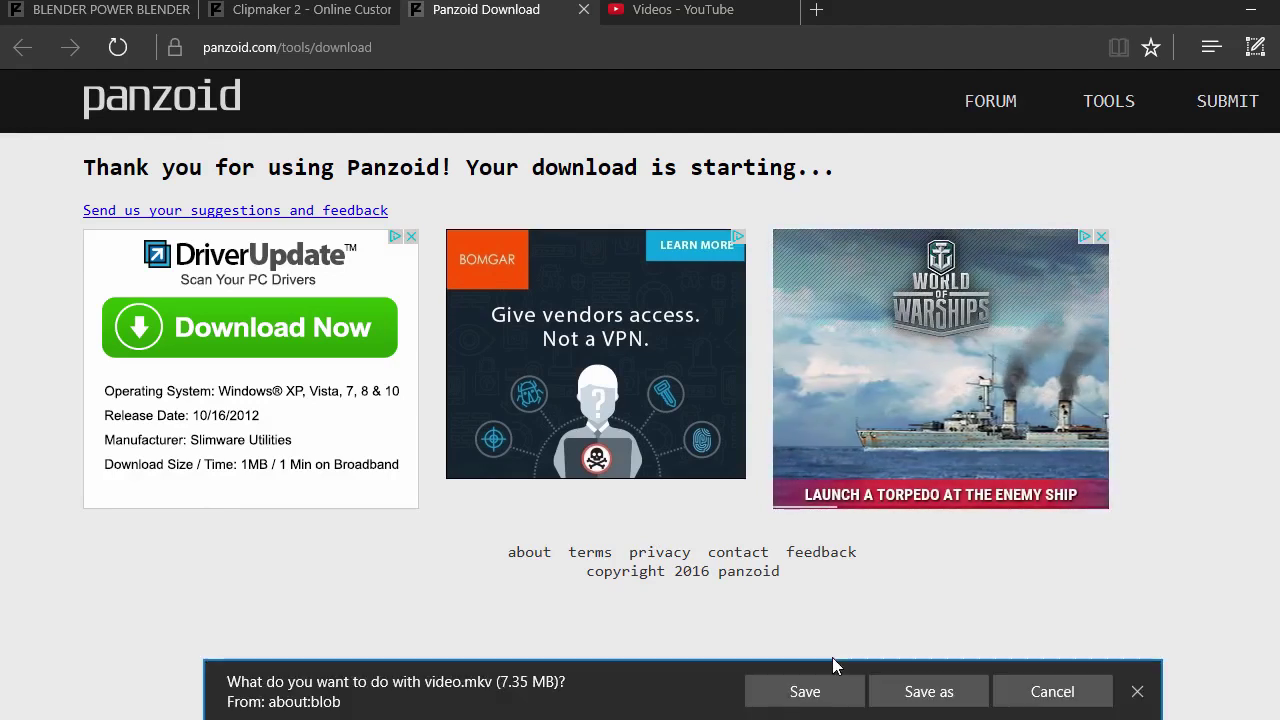
{"action": "left_click", "coordinate": [940, 700]}
{"action": "type", "text": "Pullen"}
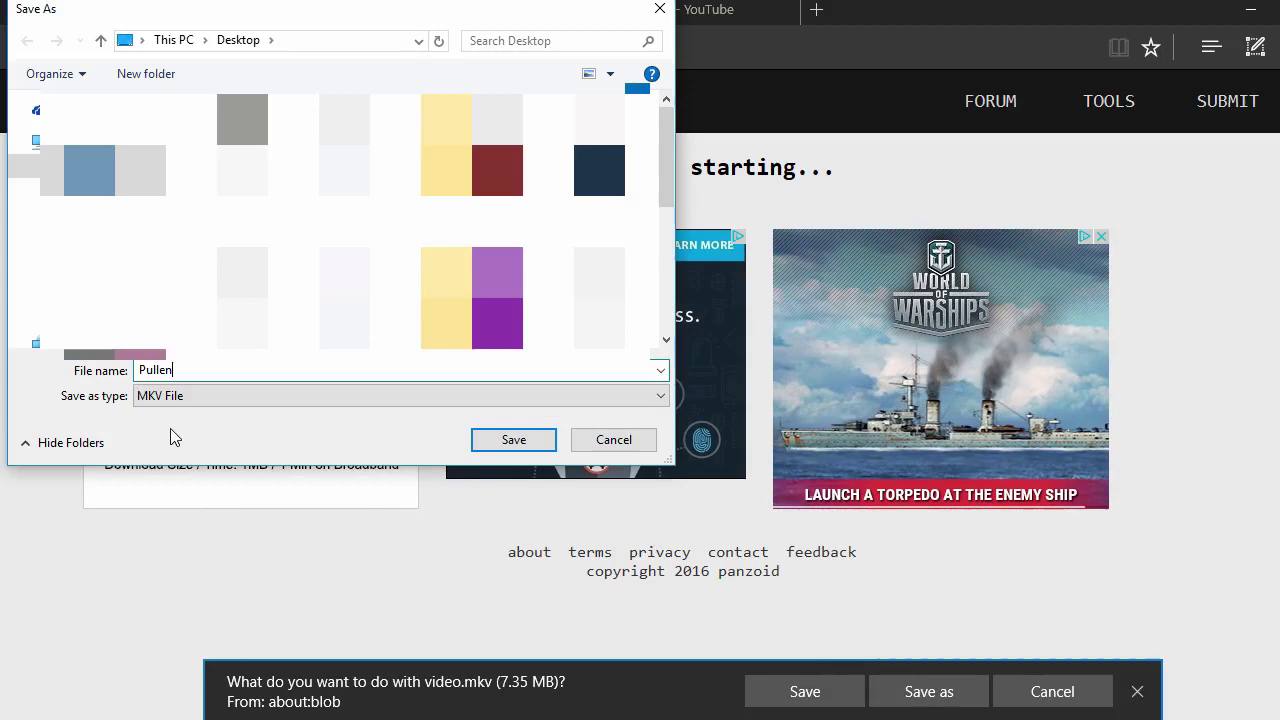
{"action": "left_click", "coordinate": [516, 445]}
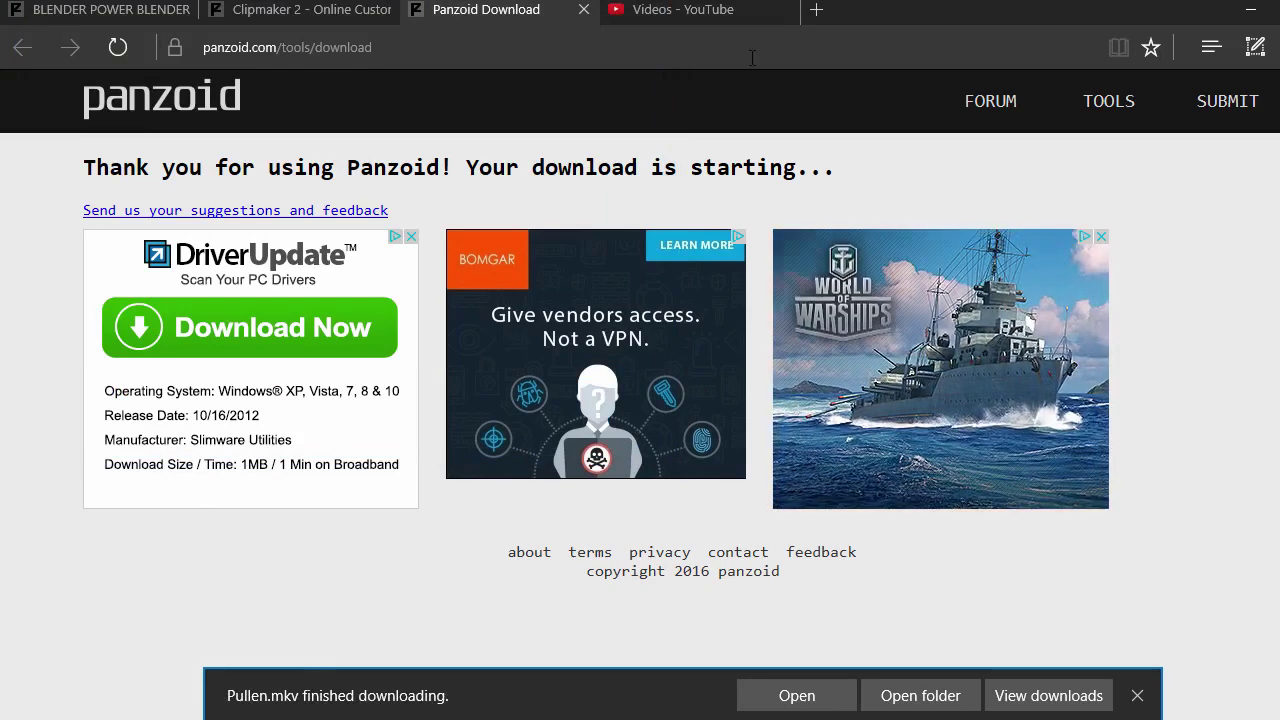
{"action": "key", "text": "ctrl+Tab"}
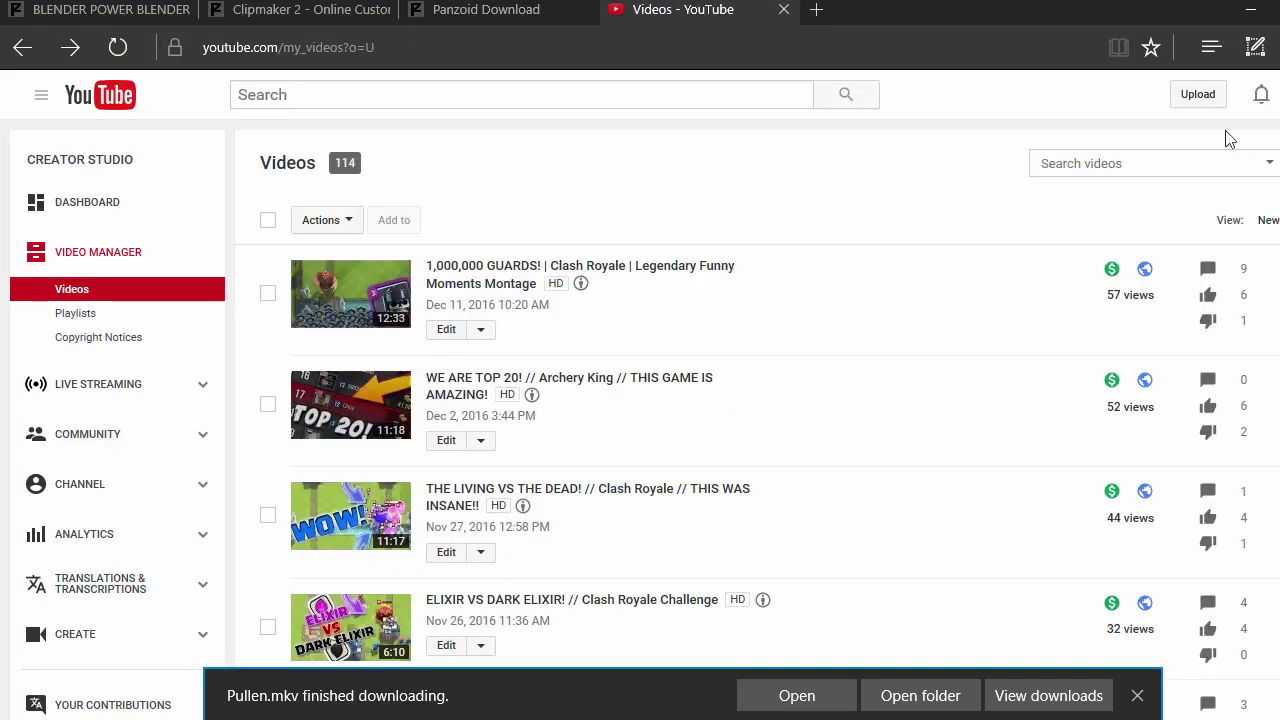
- Upload Pullen to YouTube as an unlisted video, copy its share link, and go to ClipConverter
{"action": "left_click", "coordinate": [1205, 104]}
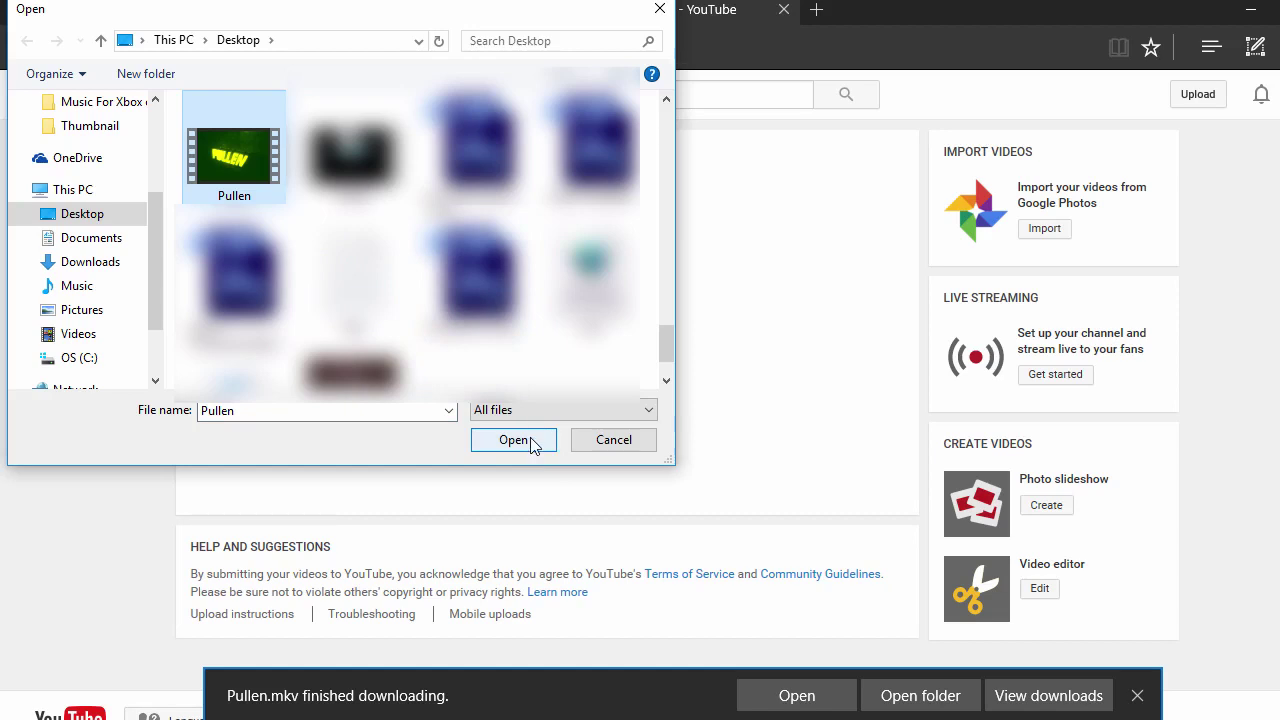
{"action": "left_click", "coordinate": [513, 440]}
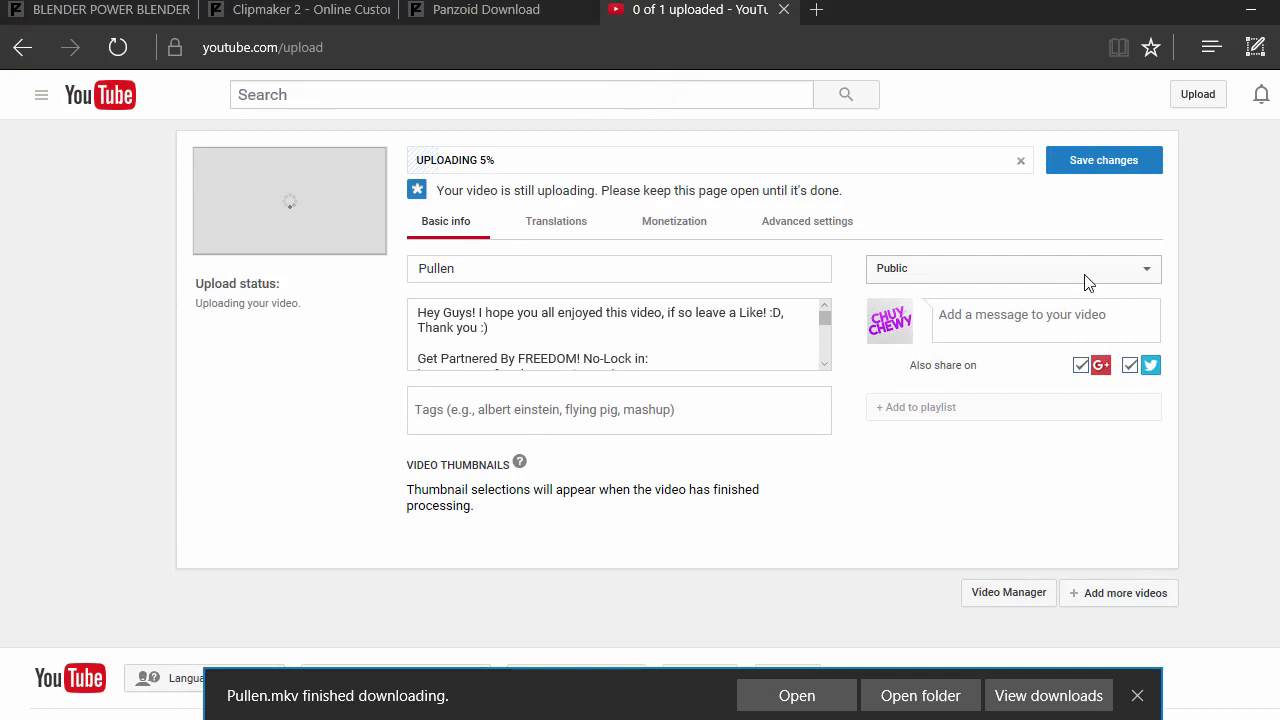
{"action": "left_click", "coordinate": [1086, 281]}
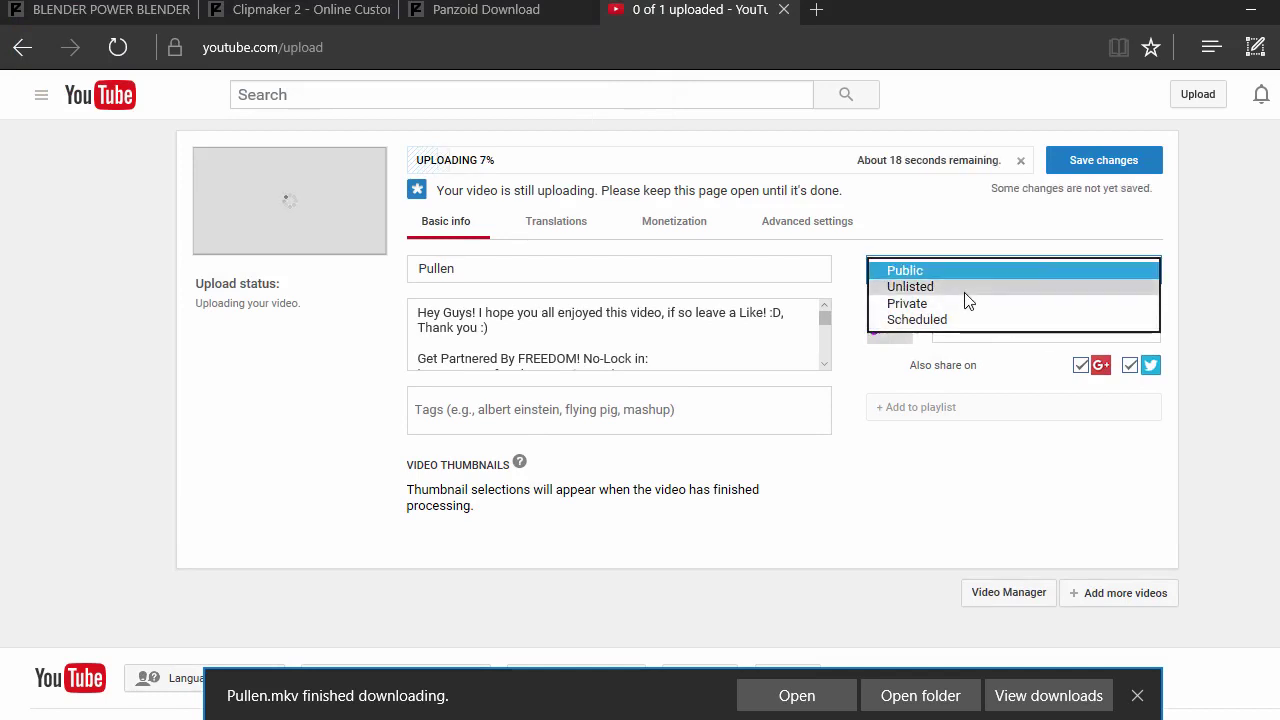
{"action": "left_click", "coordinate": [965, 288]}
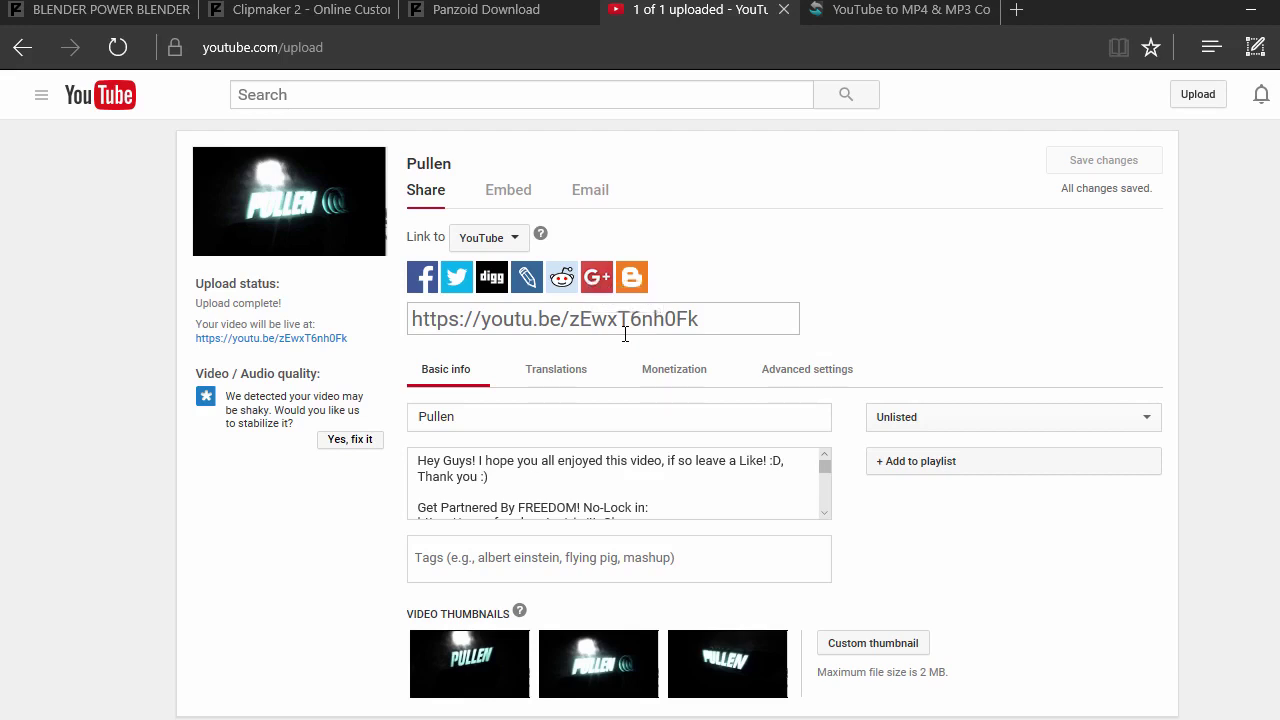
{"action": "left_click", "coordinate": [625, 334]}
{"action": "key", "text": "ctrl+c"}
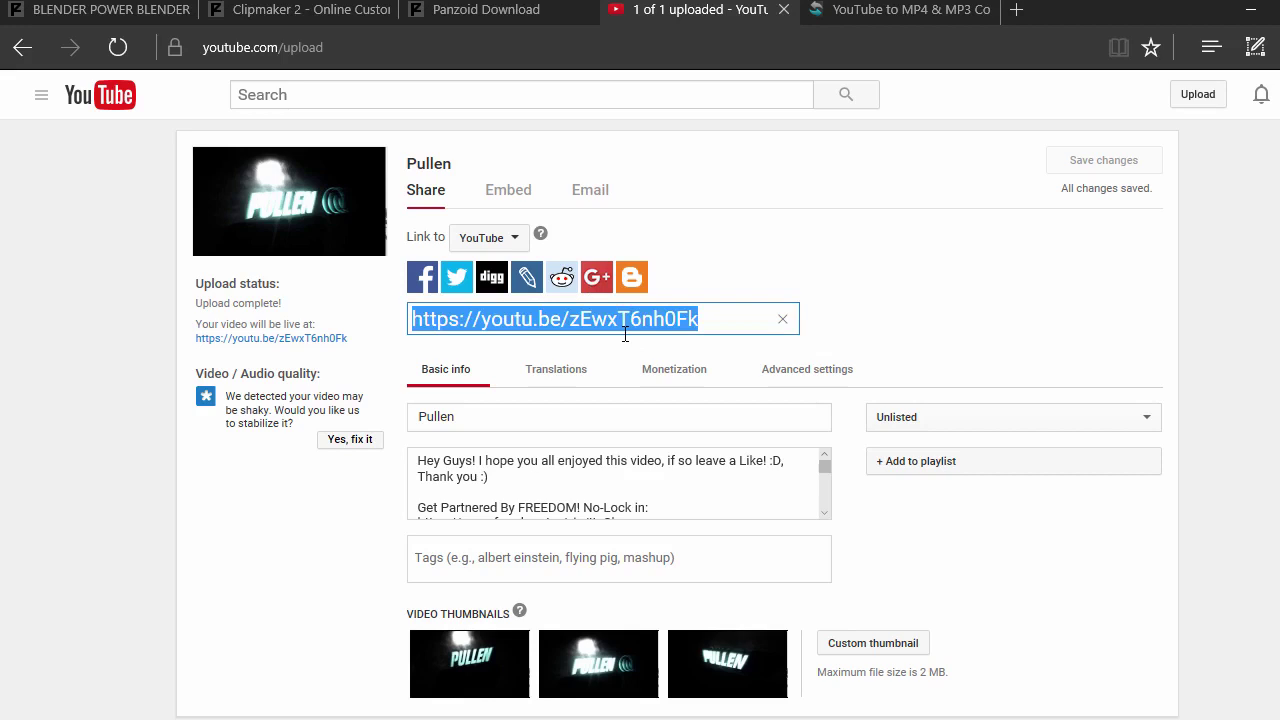
{"action": "left_click", "coordinate": [880, 10]}
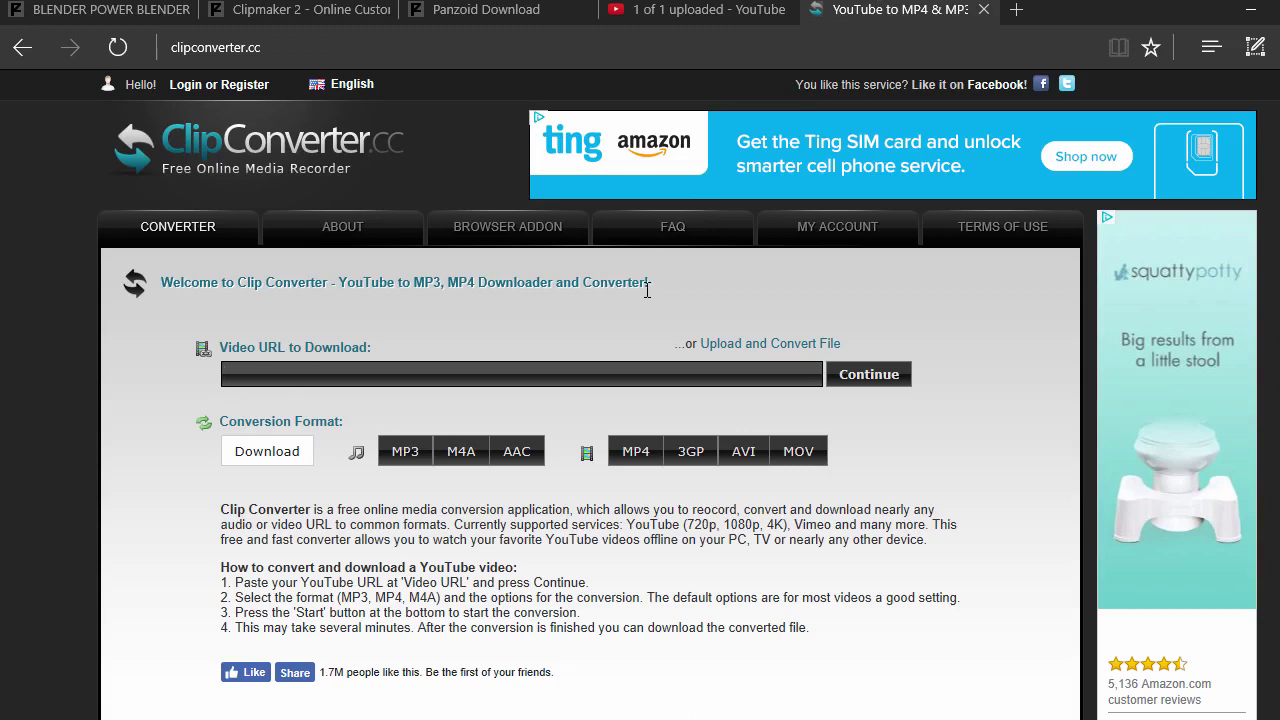
- Convert the pasted YouTube link at High Definition (1080p) into Pullen.mp4 and download it
{"action": "key", "text": "ctrl+v"}
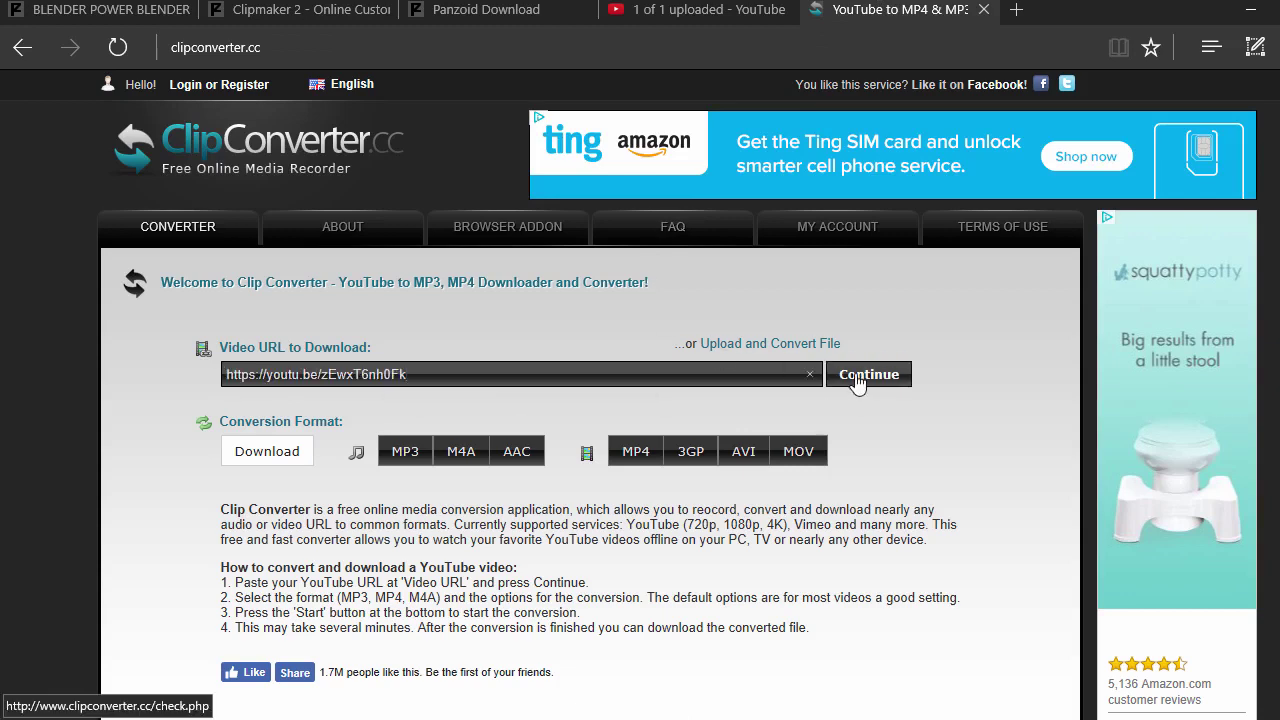
{"action": "left_click", "coordinate": [857, 380]}
{"action": "left_click", "coordinate": [392, 407]}
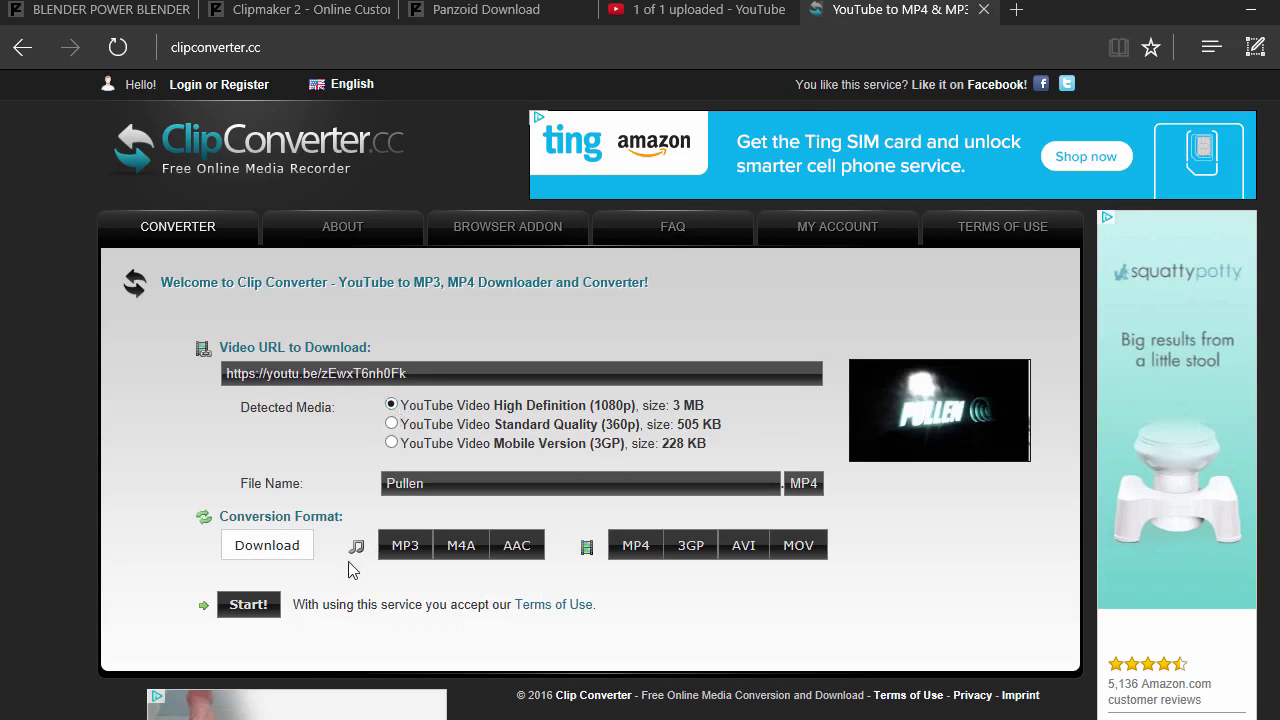
{"action": "left_click", "coordinate": [248, 605]}
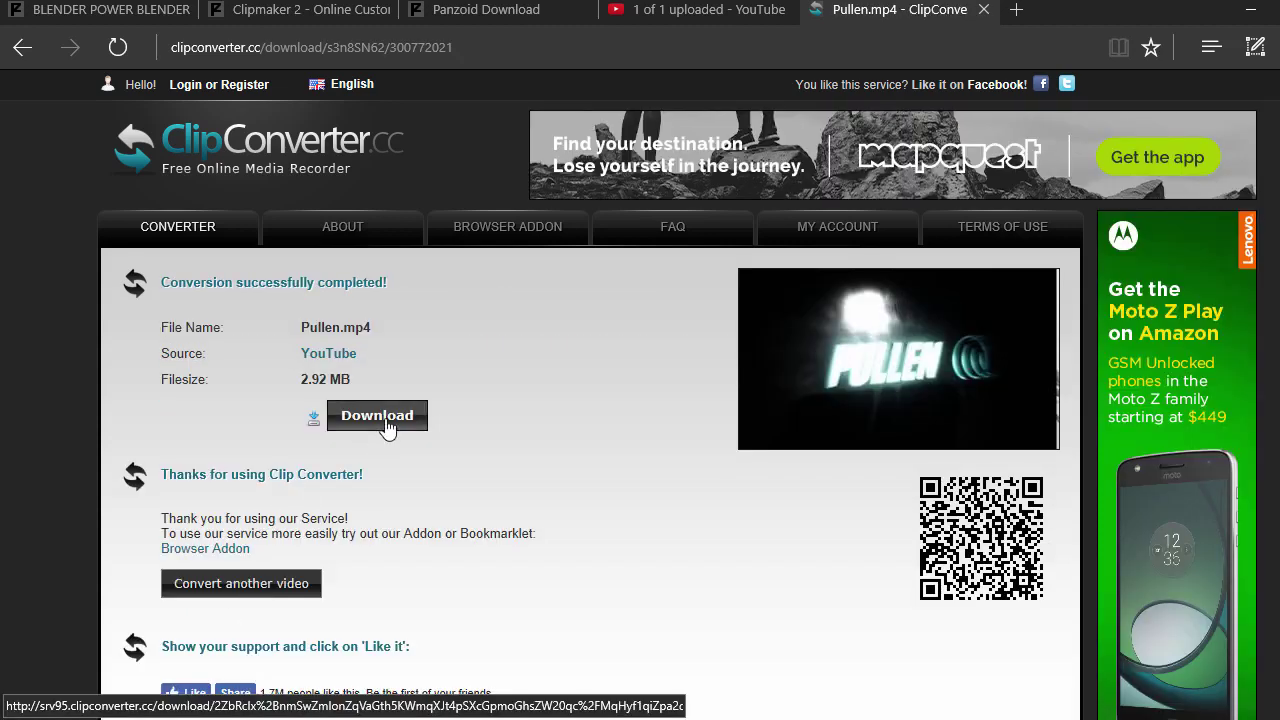
{"action": "left_click", "coordinate": [386, 422]}
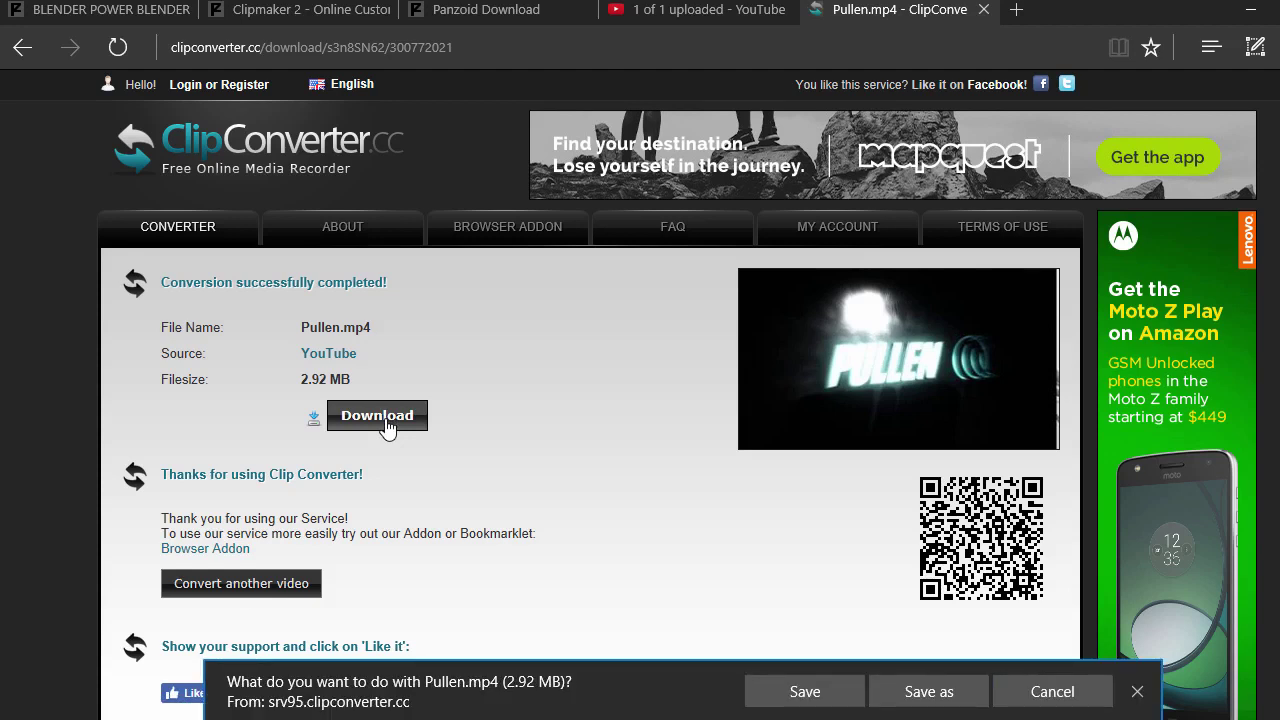
{"action": "left_click", "coordinate": [1140, 693]}
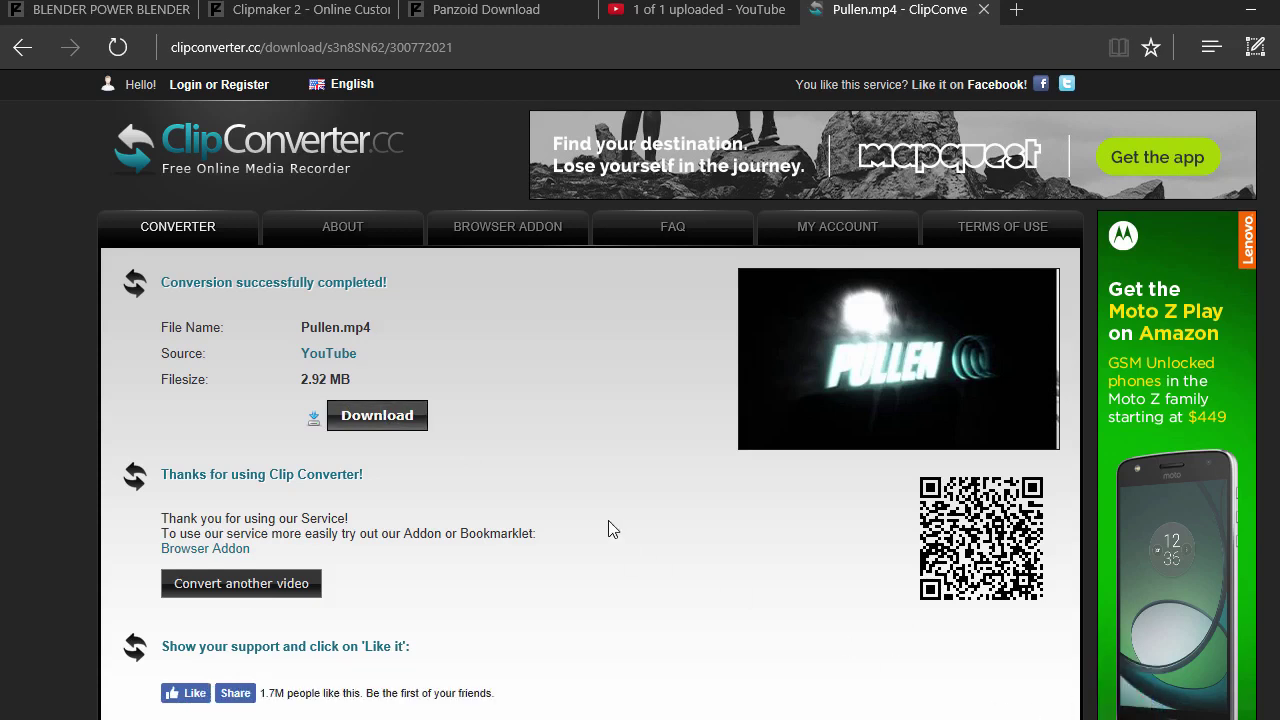